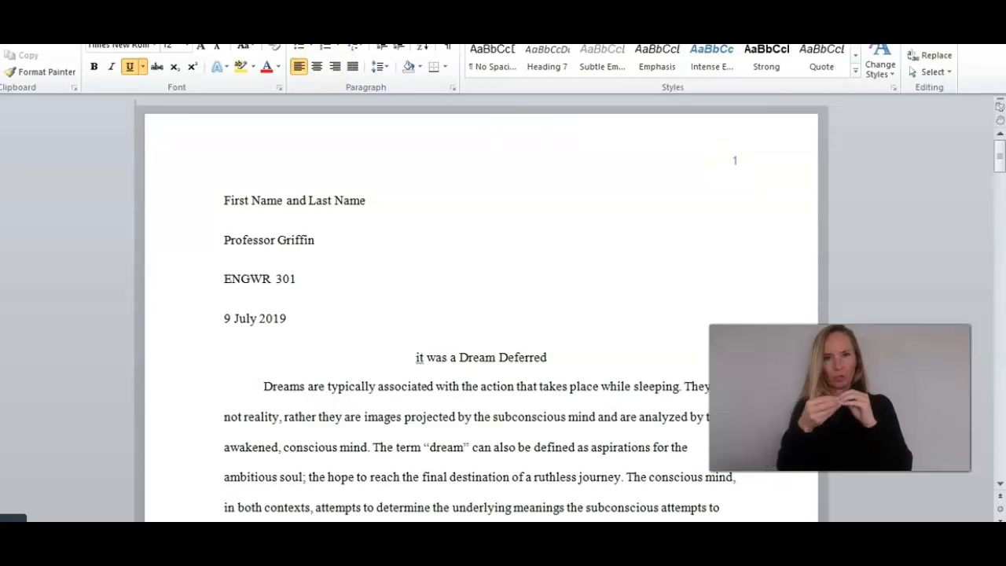
Insert a Plain Number 3 page number at the top of the page with the writer's last name before it, and close the header
click(317, 24)
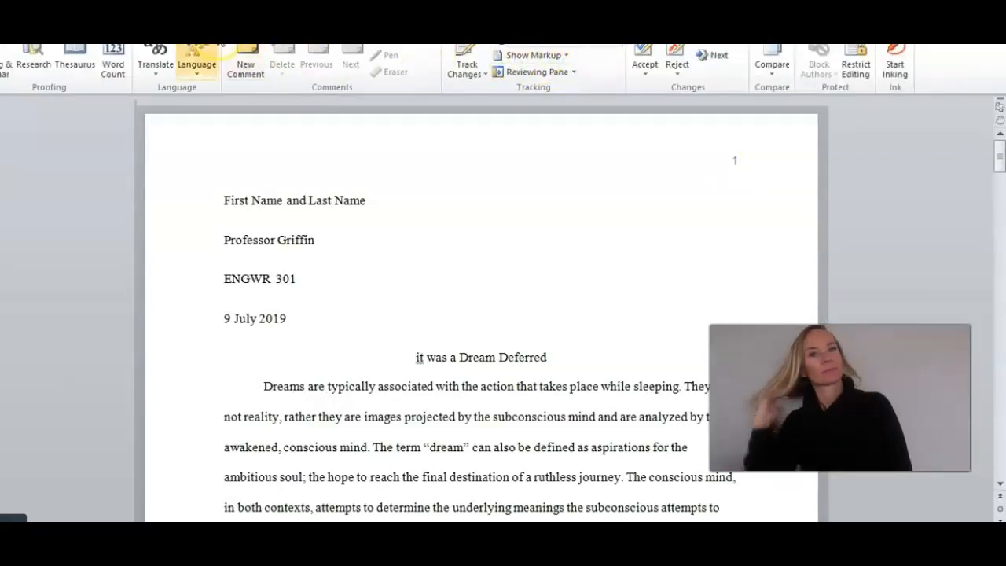
click(68, 15)
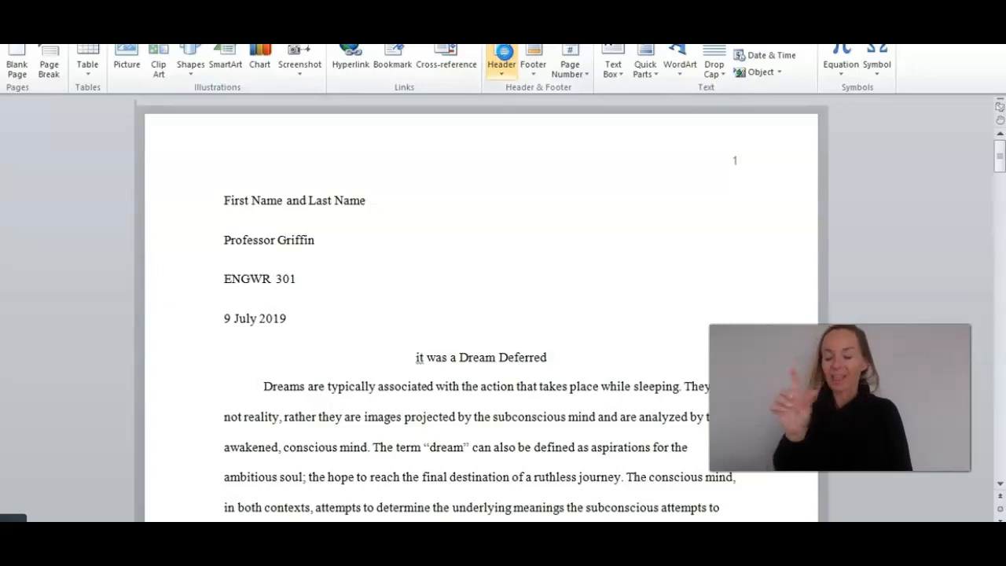
click(503, 59)
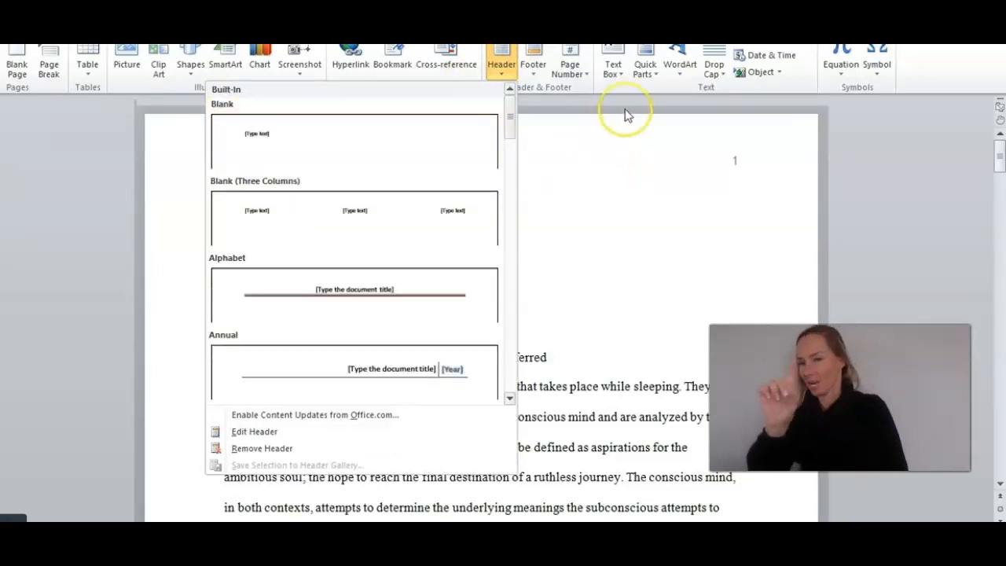
click(572, 68)
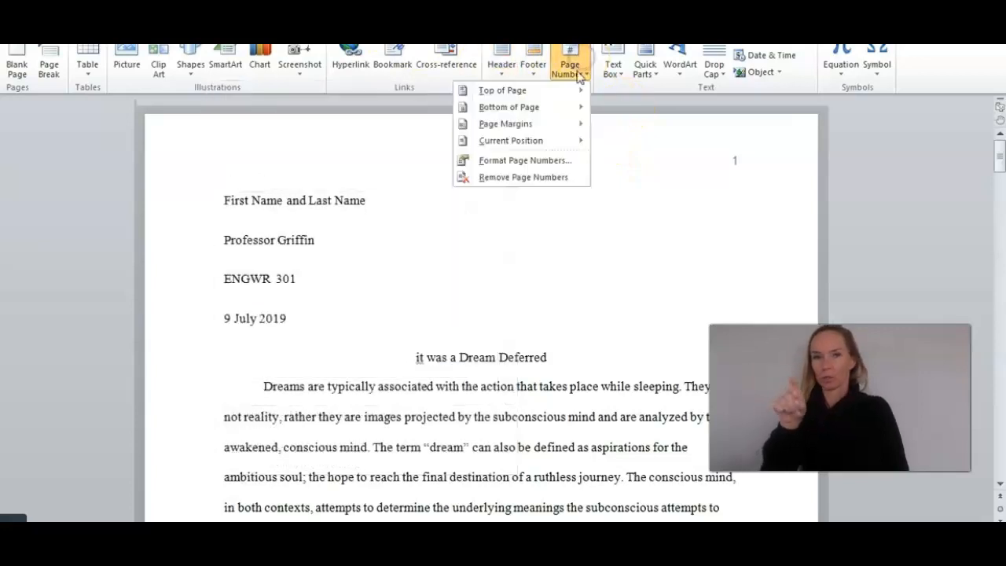
click(569, 91)
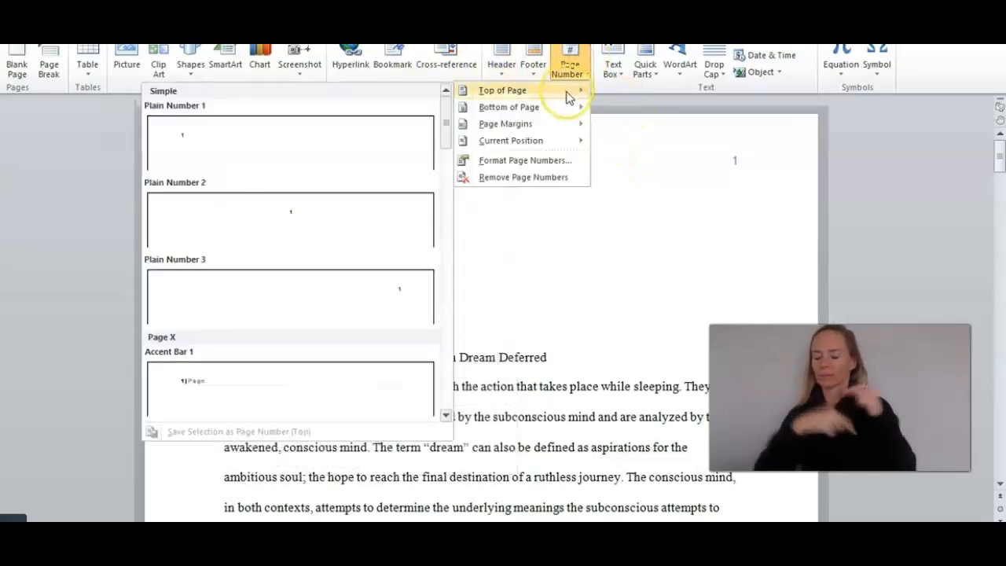
click(405, 293)
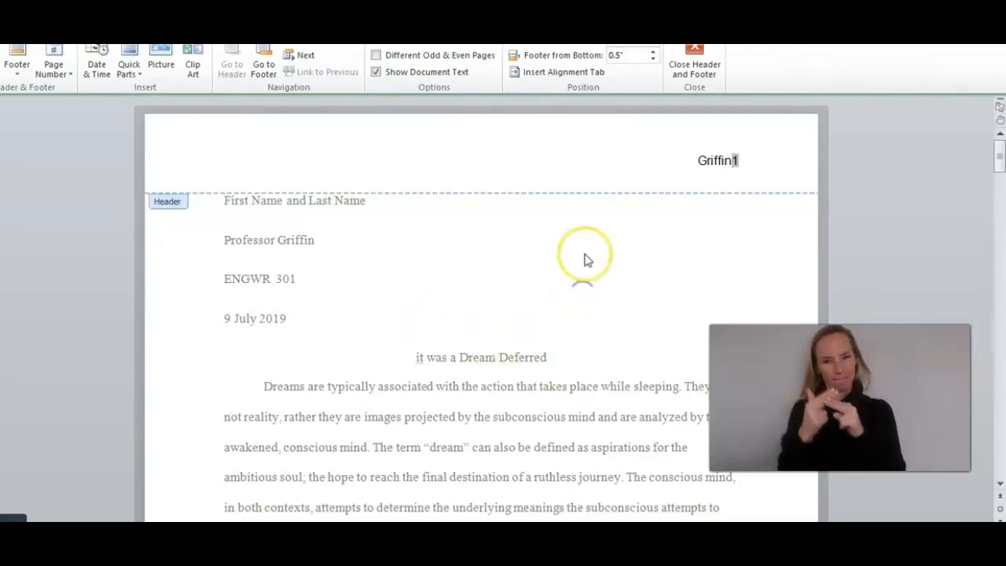
double_click(659, 232)
scroll(668, 220, up, 5)
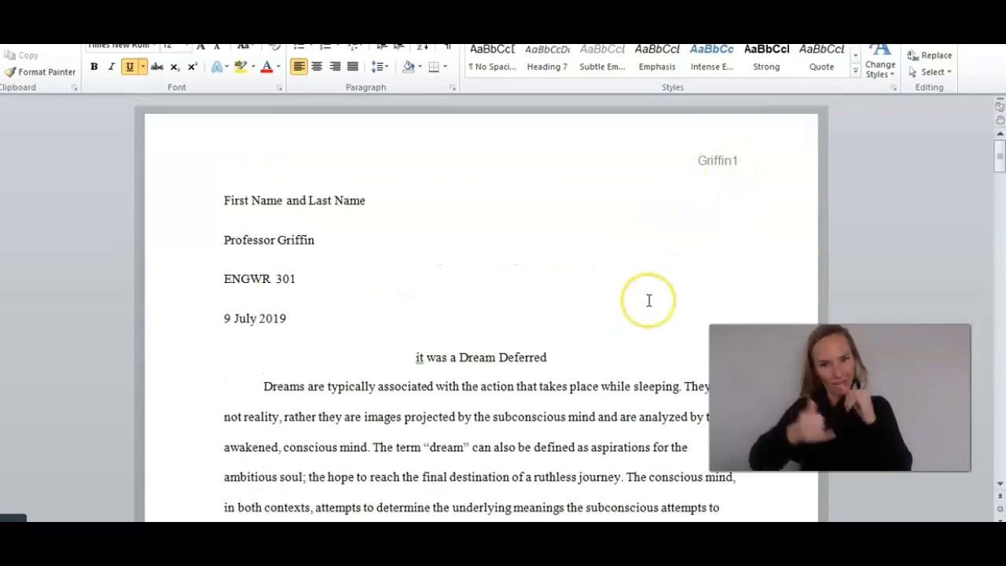
Format the header's last name and page number in 12-point Cambria (Body), and return to the body text
double_click(722, 161)
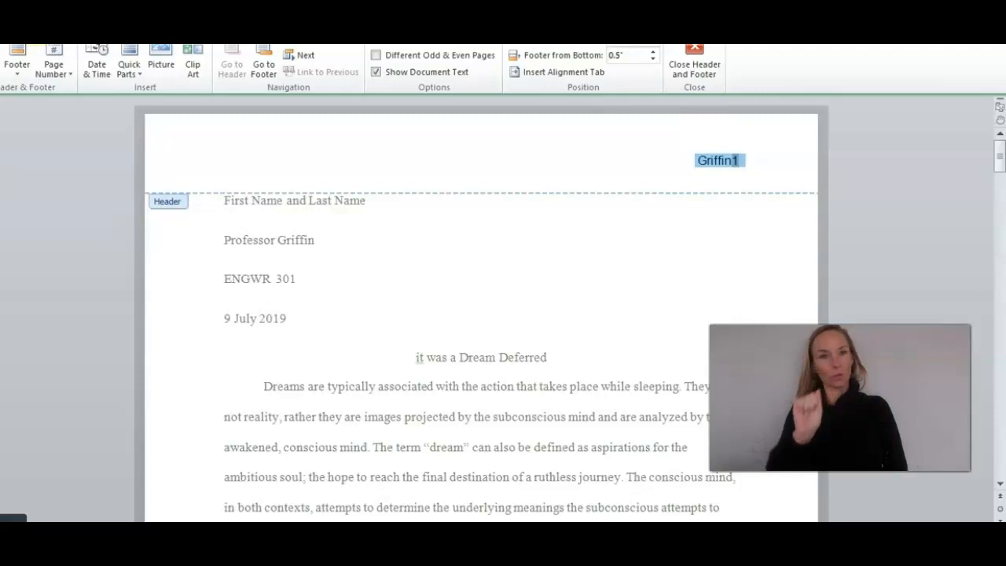
click(35, 25)
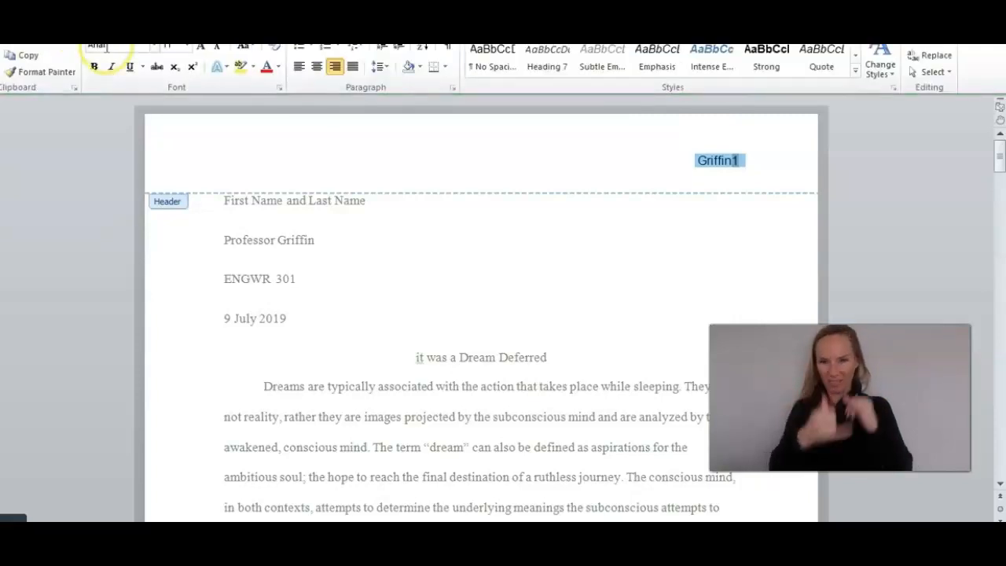
click(186, 46)
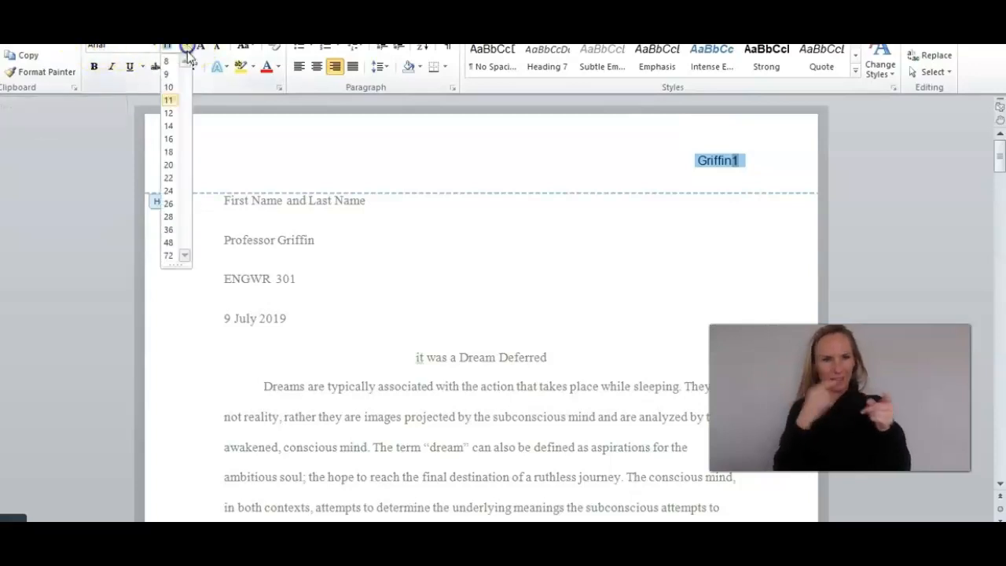
click(163, 118)
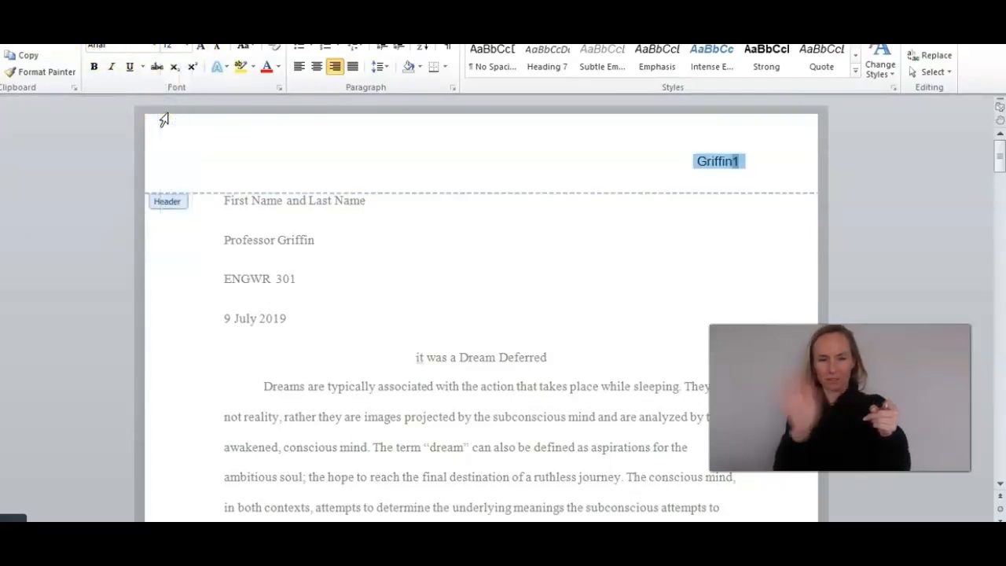
click(156, 48)
click(106, 91)
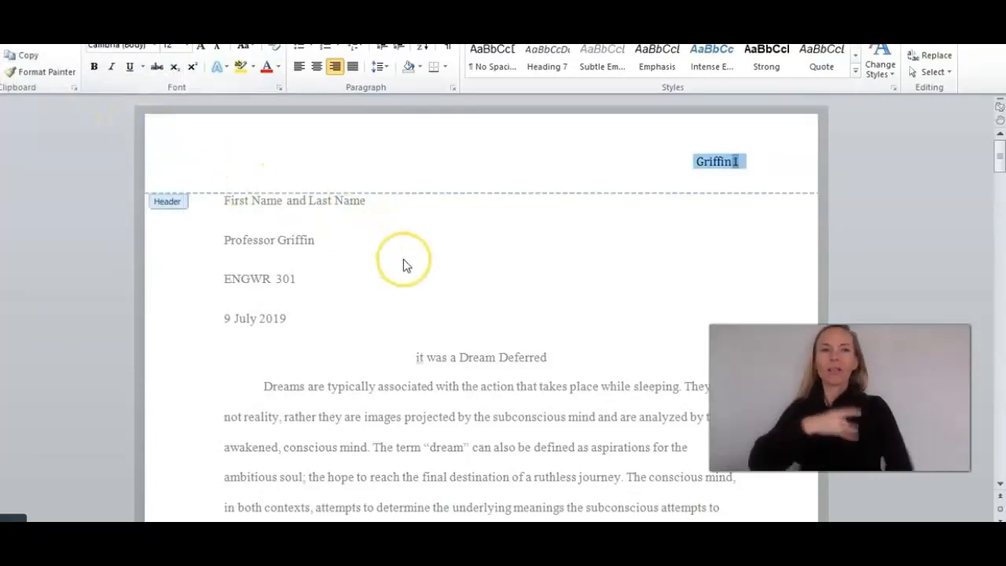
double_click(366, 238)
scroll(367, 238, up, 3)
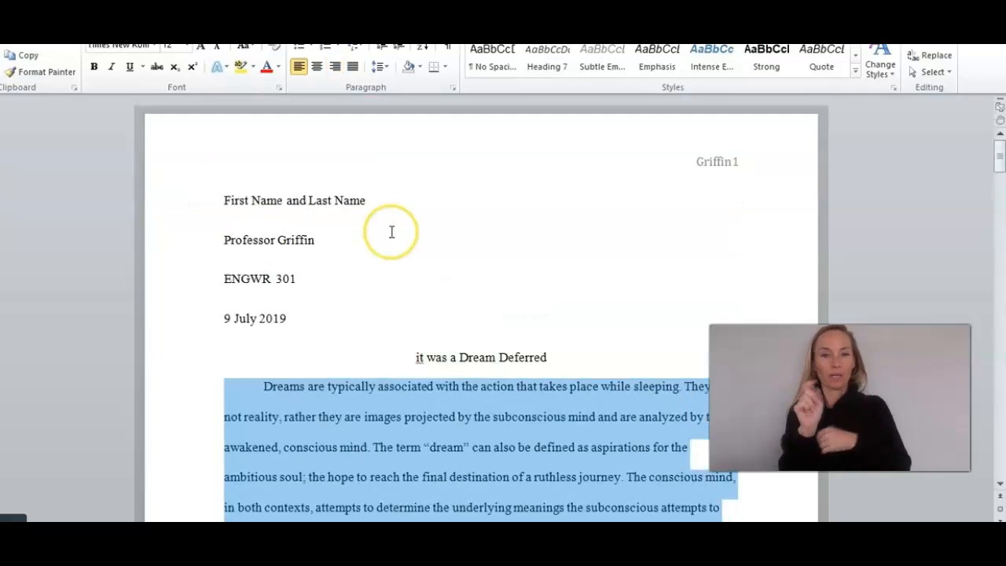
click(391, 232)
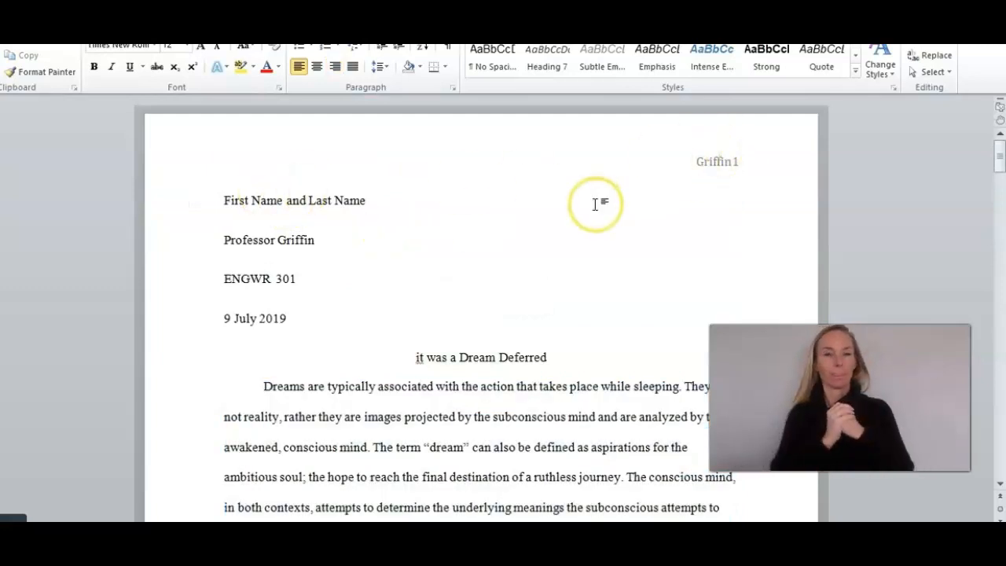
Change the font of the entire body text to Cambria (Body)
click(946, 72)
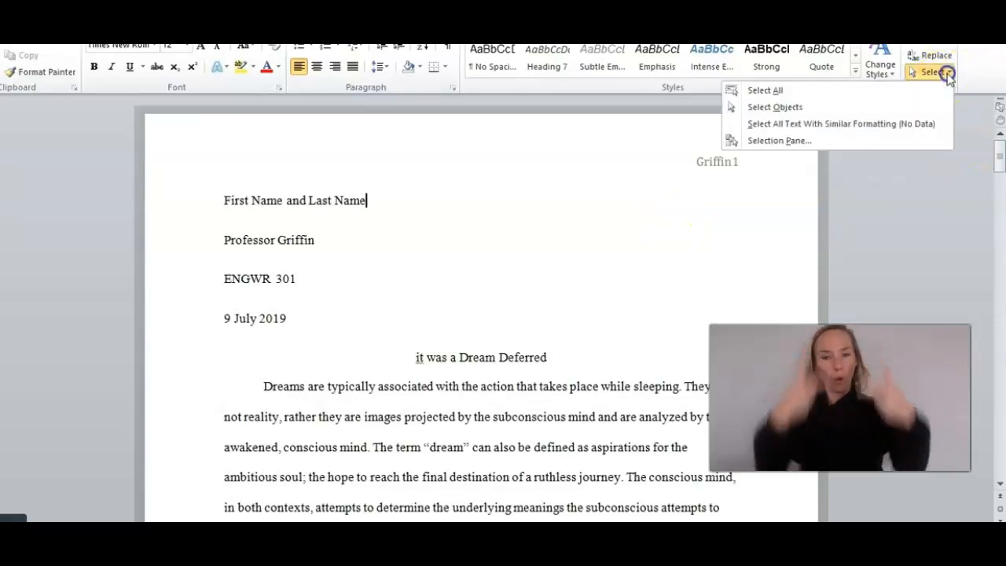
click(909, 92)
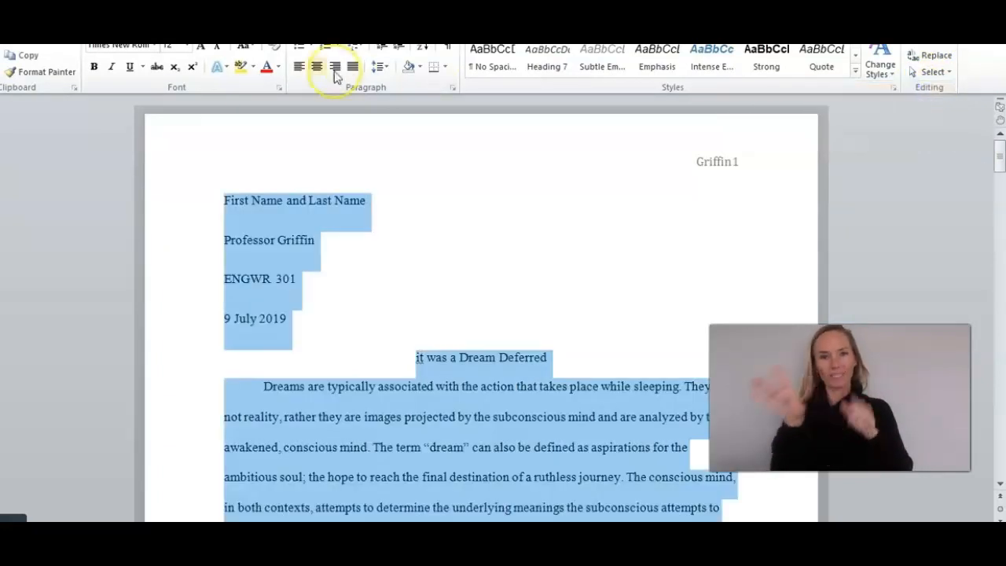
click(155, 45)
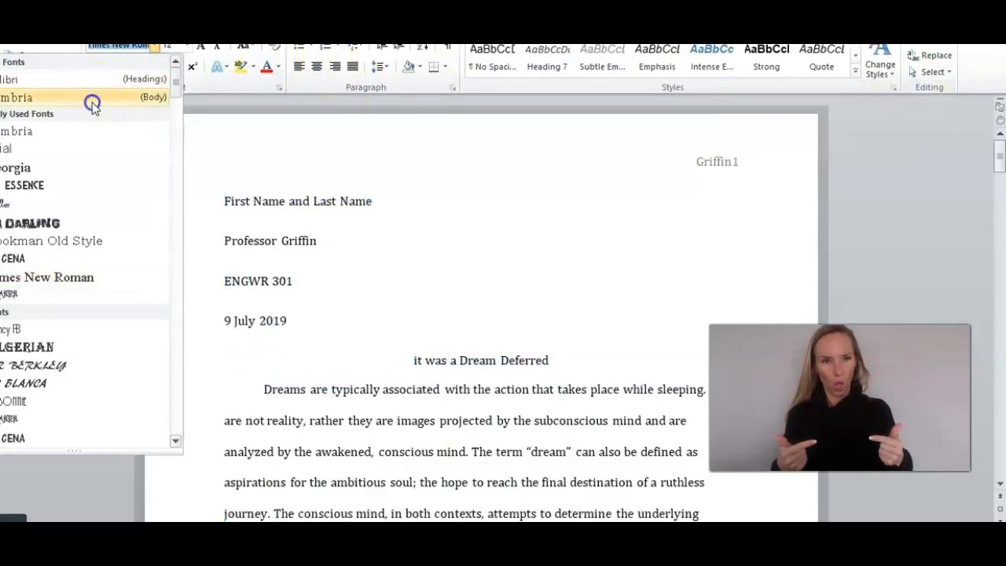
click(92, 101)
click(415, 204)
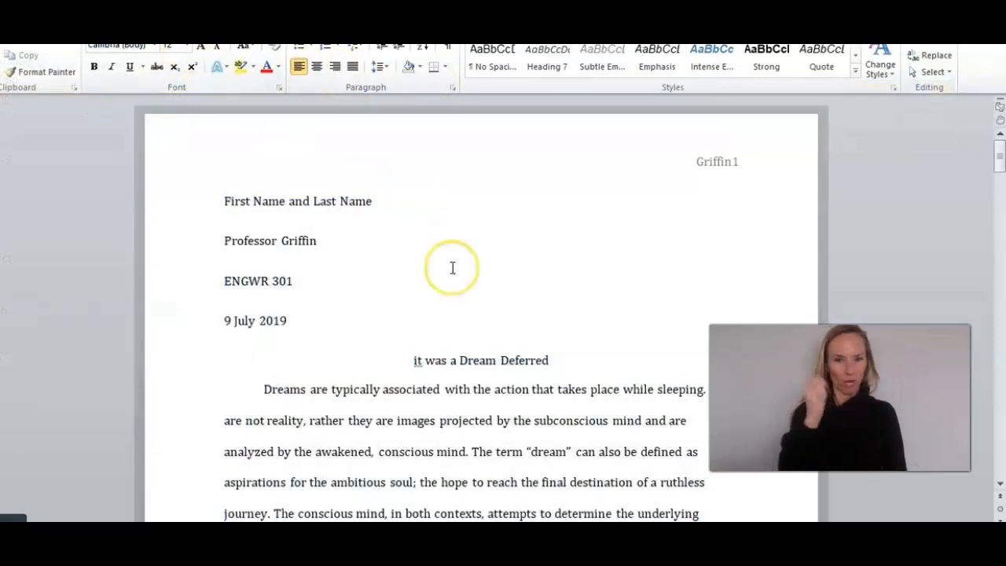
scroll(550, 300, down, 2)
scroll(550, 299, up, 2)
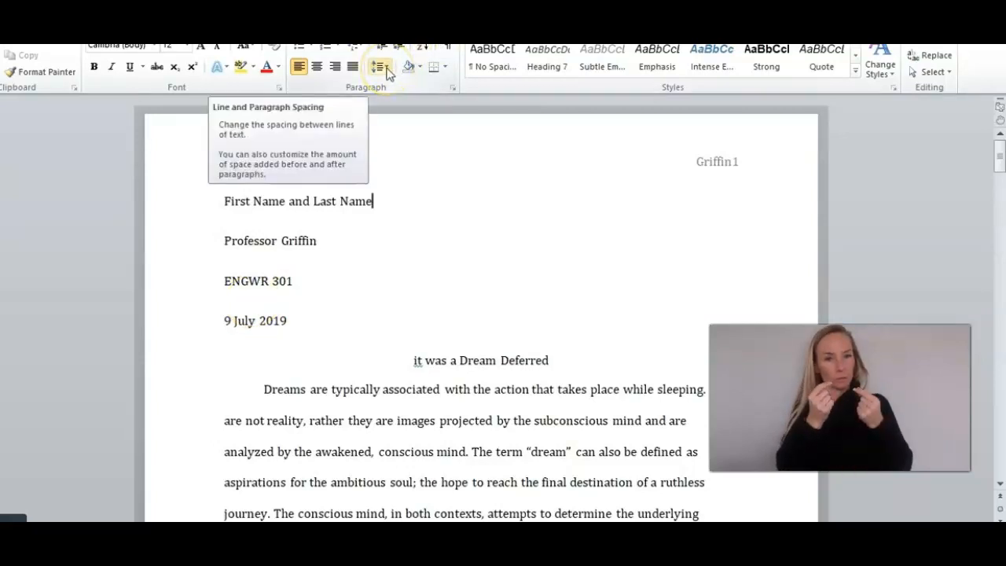
Set the line spacing of the entire body text to 2.0
click(947, 72)
click(940, 90)
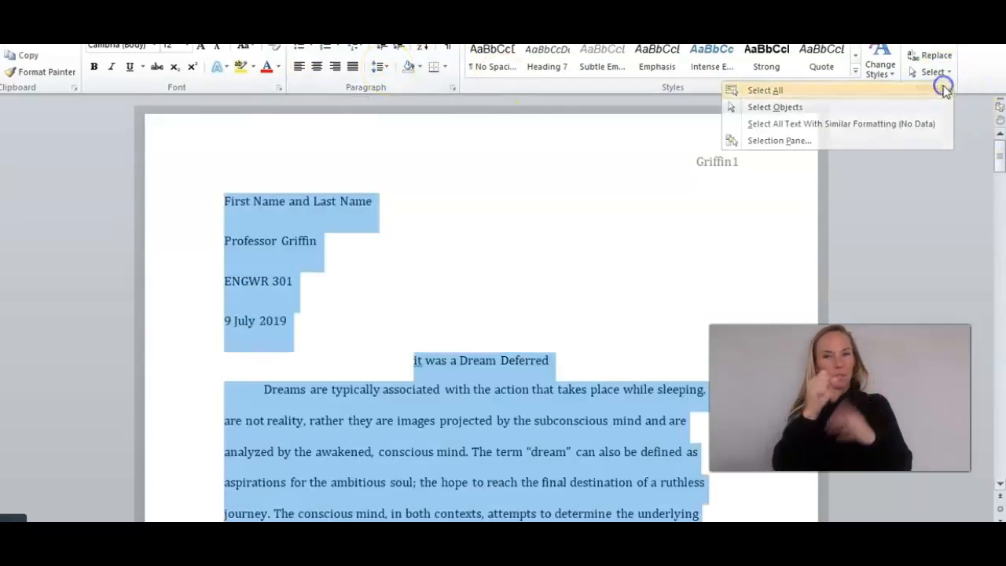
click(383, 66)
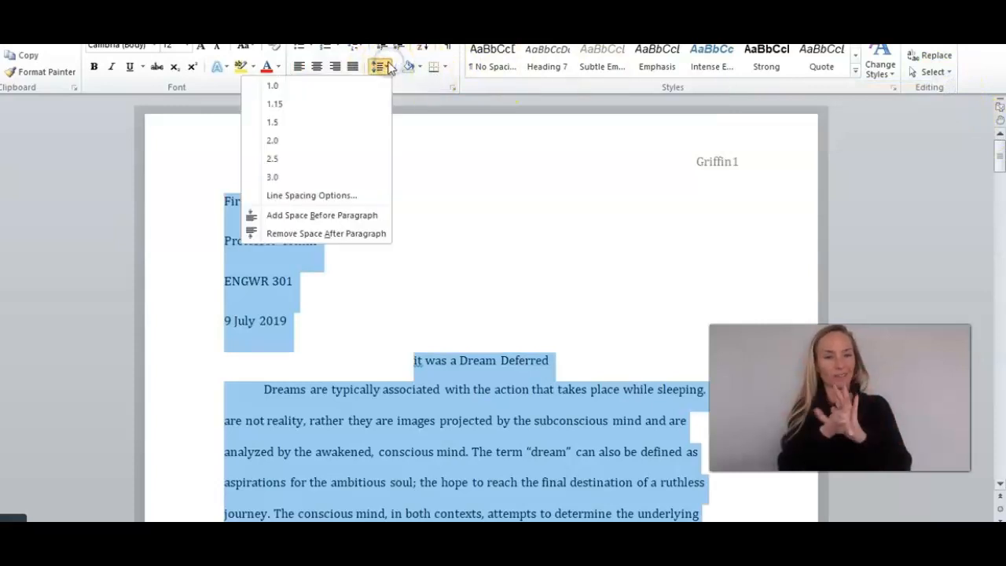
click(285, 141)
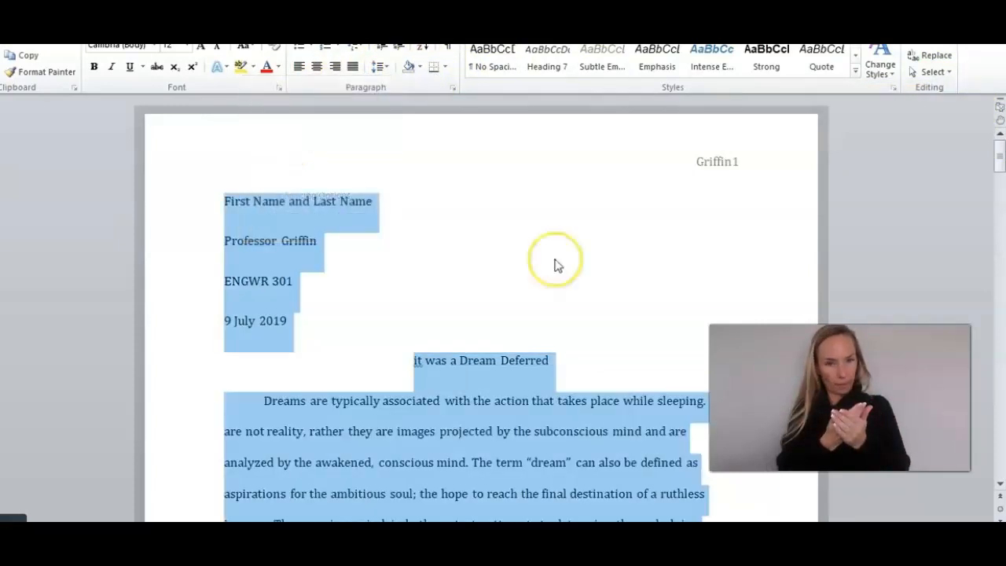
click(614, 286)
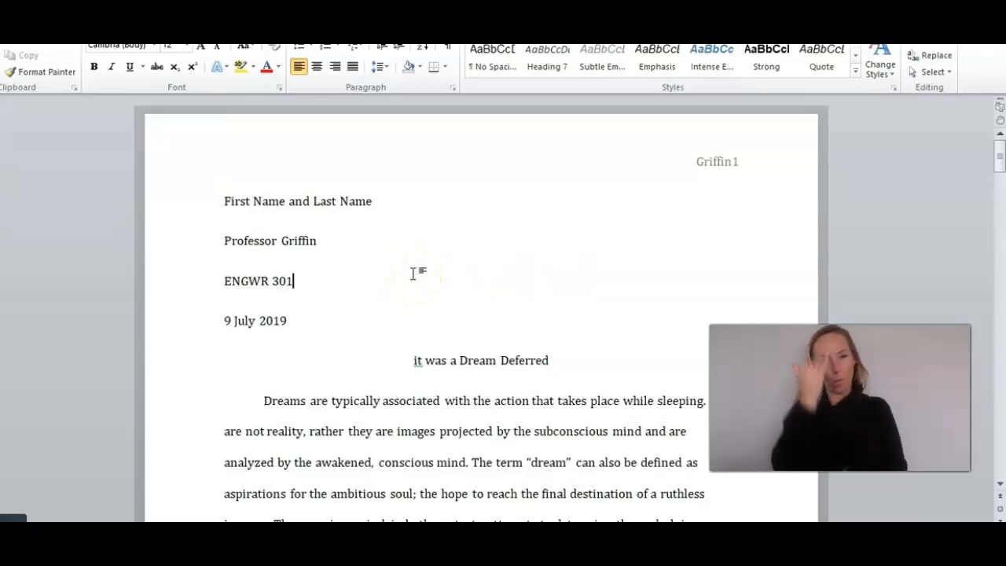
Remove the space after the First Name and Last Name line and after the ENGWR 301 line
click(374, 201)
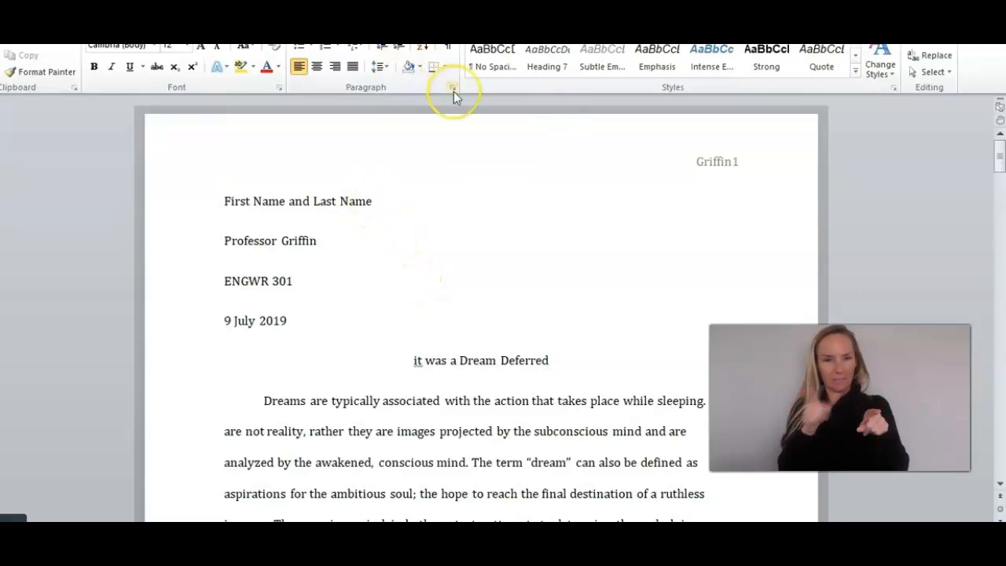
click(390, 67)
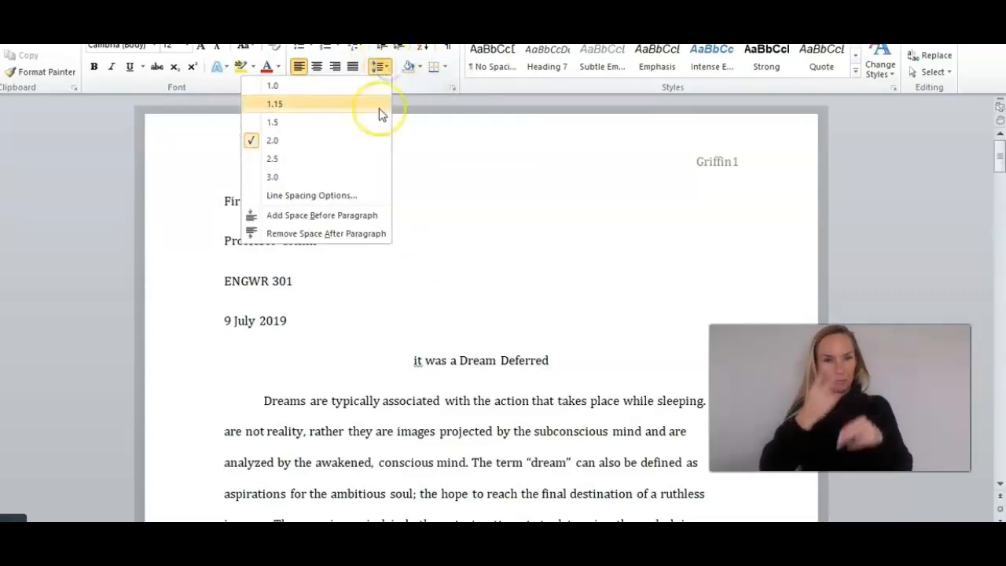
click(362, 234)
drag(291, 273, 300, 275)
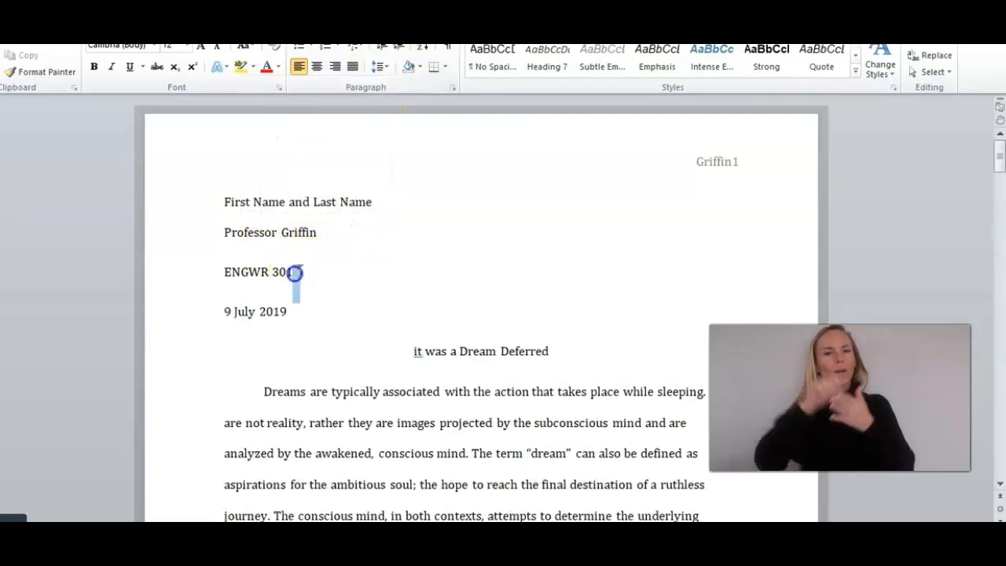
click(384, 68)
click(348, 231)
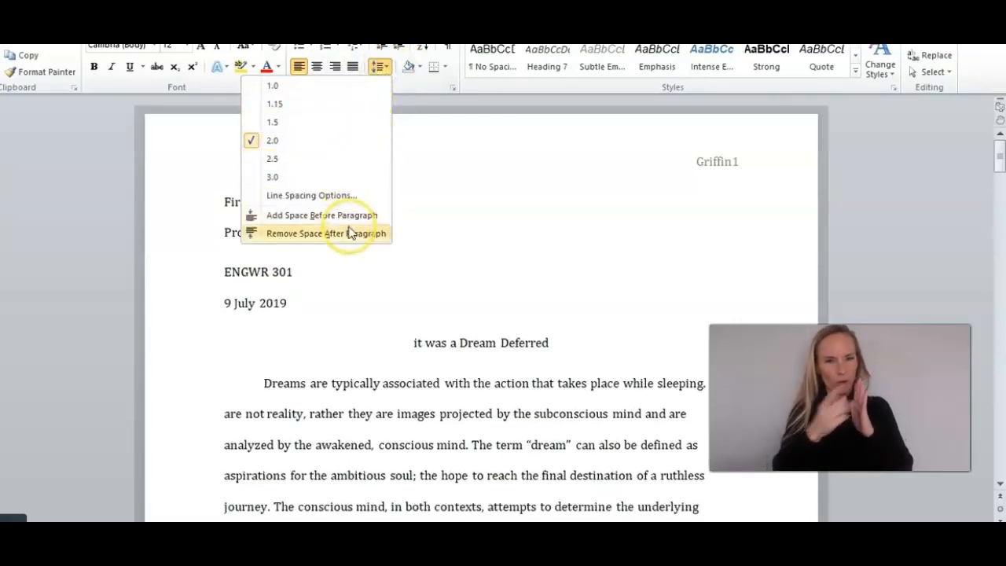
click(348, 228)
click(315, 272)
click(383, 68)
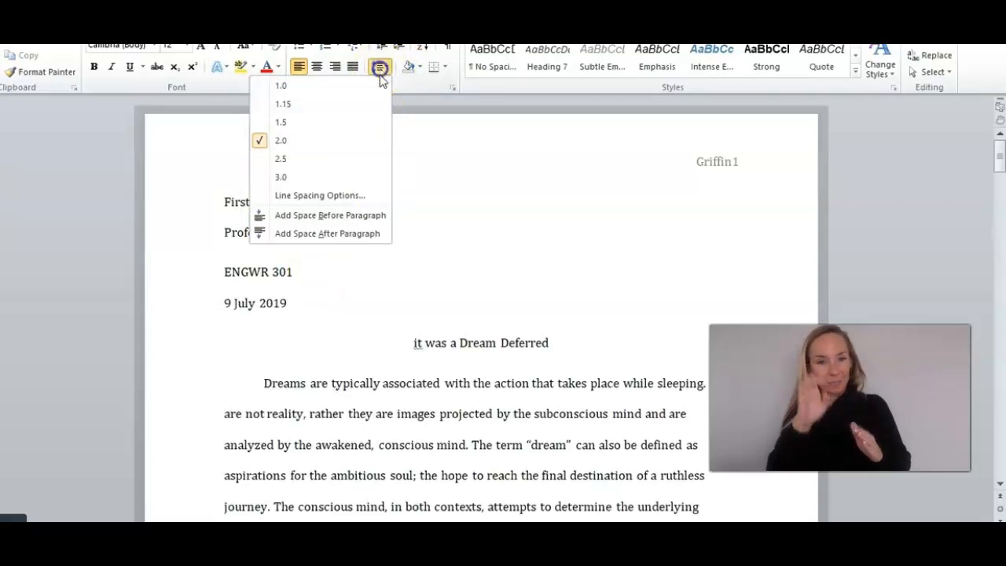
click(299, 266)
click(383, 67)
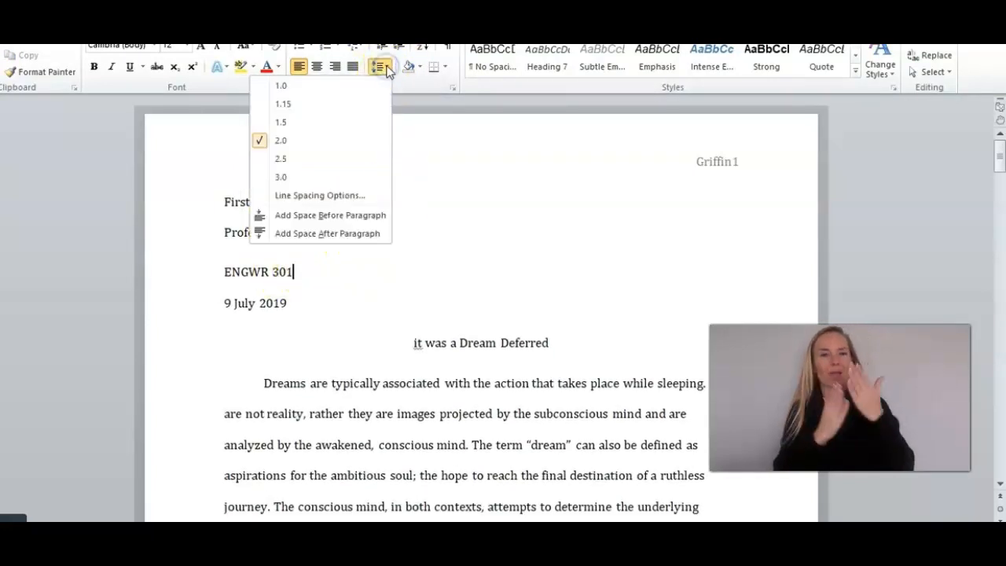
click(325, 306)
click(222, 272)
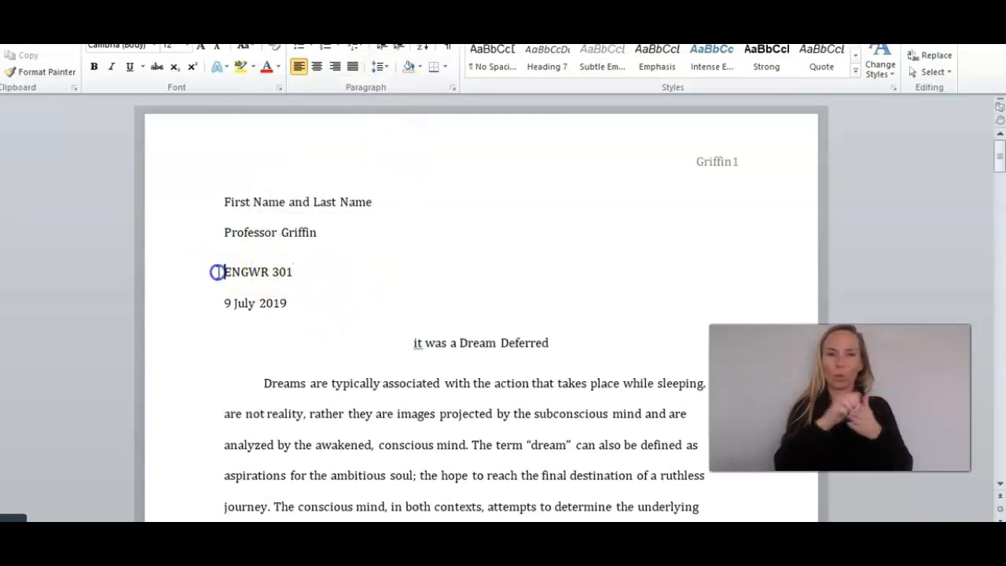
click(381, 67)
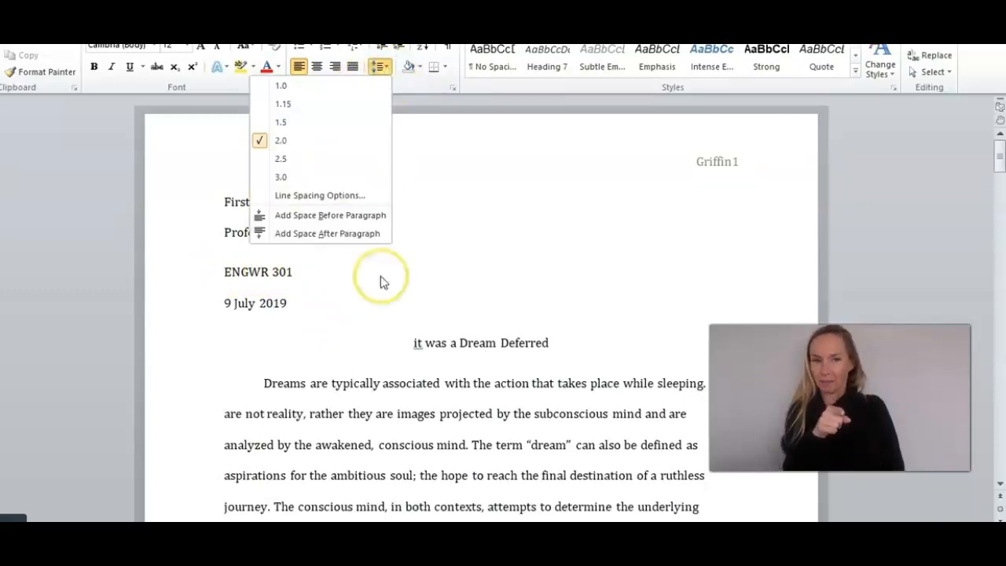
click(351, 255)
Remove the space after the professor's name line in the paper's heading
click(335, 241)
key(BackSpace)
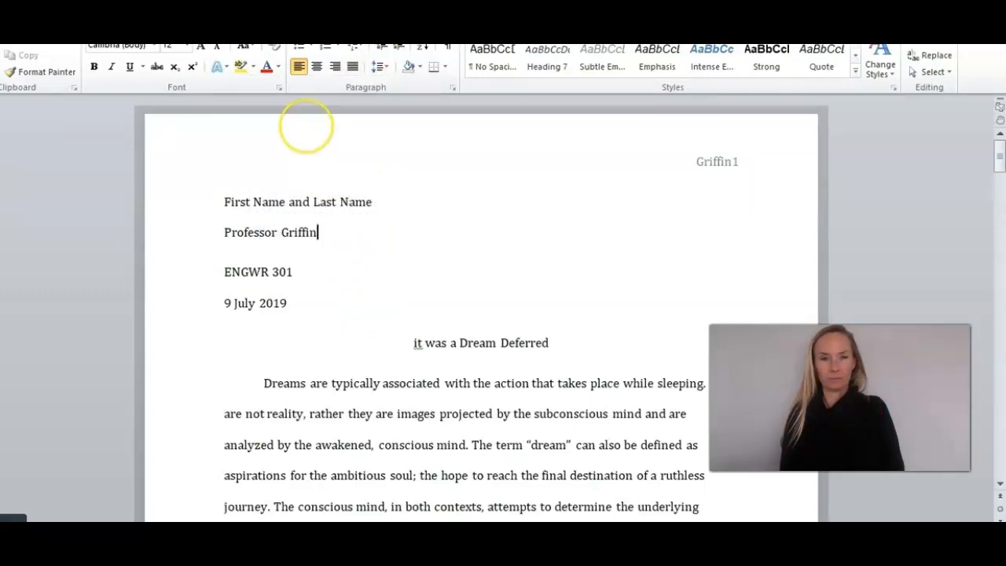
click(381, 67)
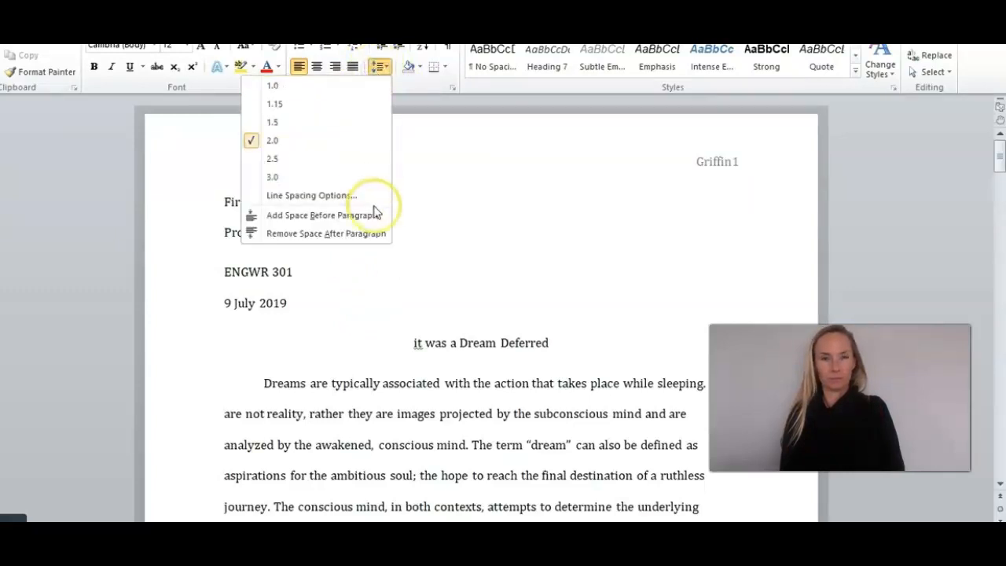
click(354, 234)
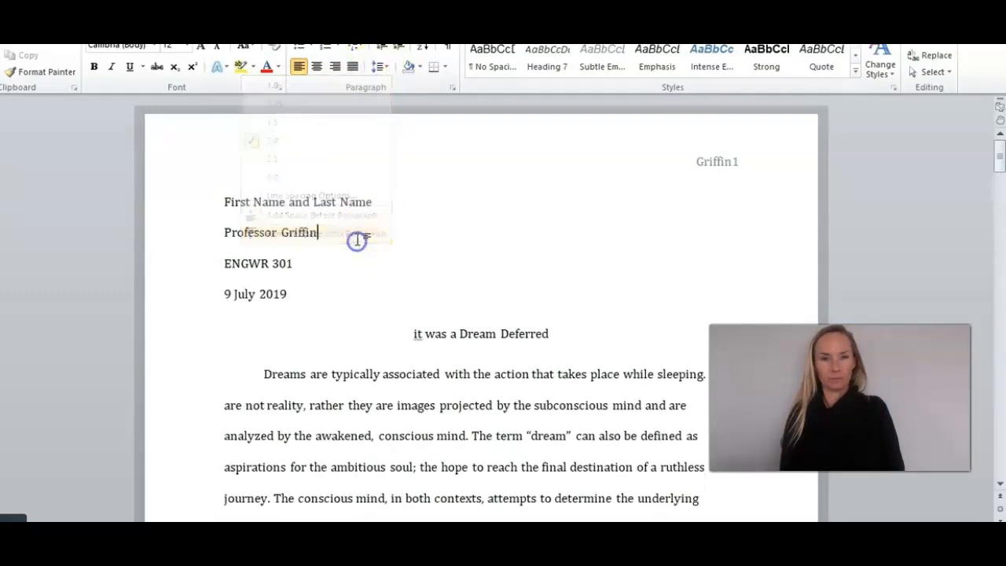
click(293, 263)
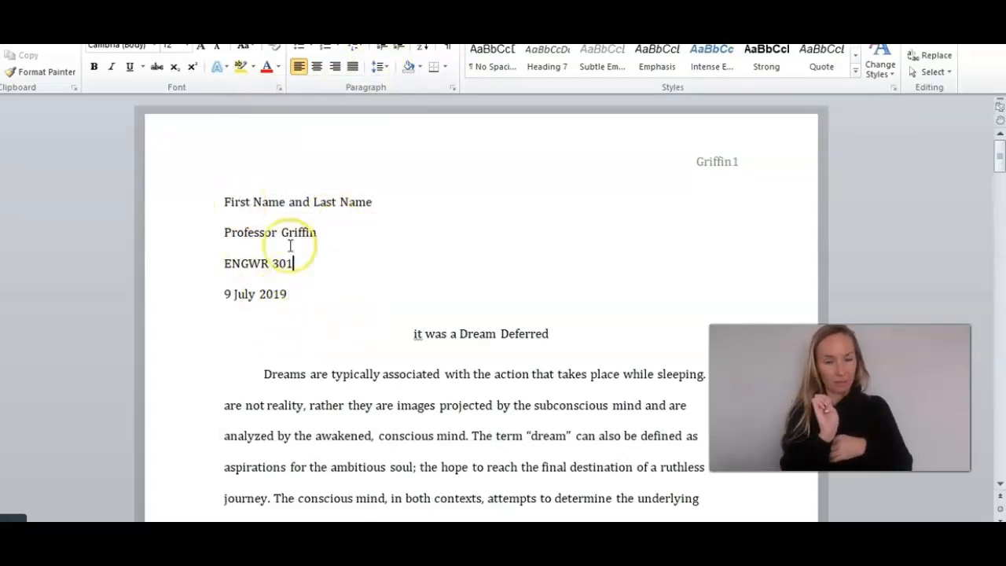
Remove the space after the date line in the paper's heading
drag(224, 201, 639, 332)
click(314, 292)
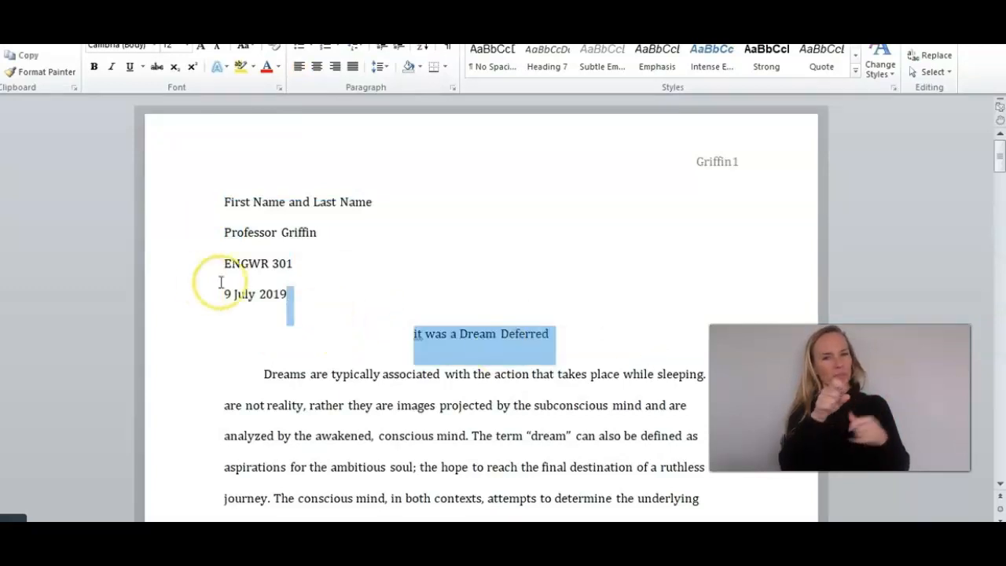
click(312, 321)
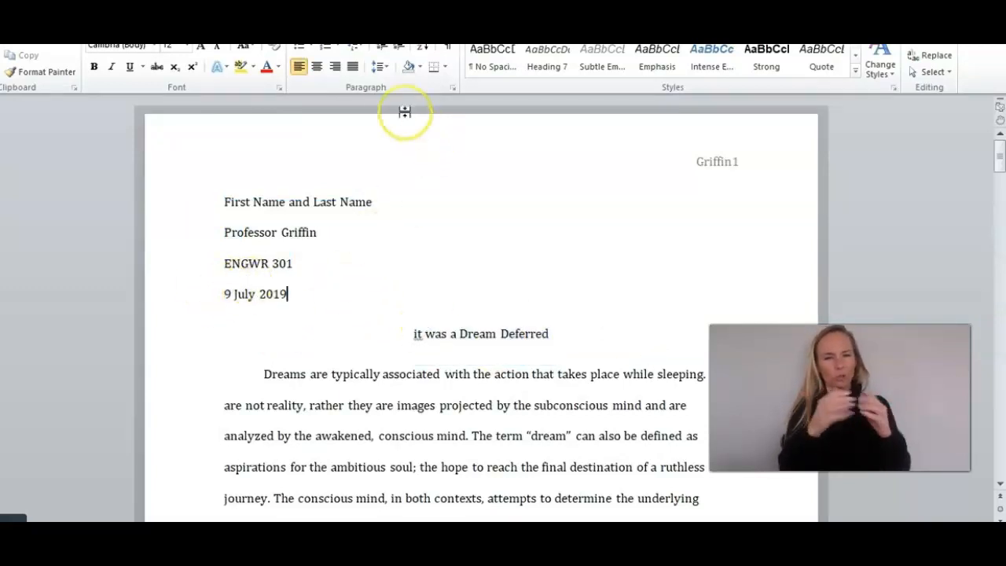
click(380, 66)
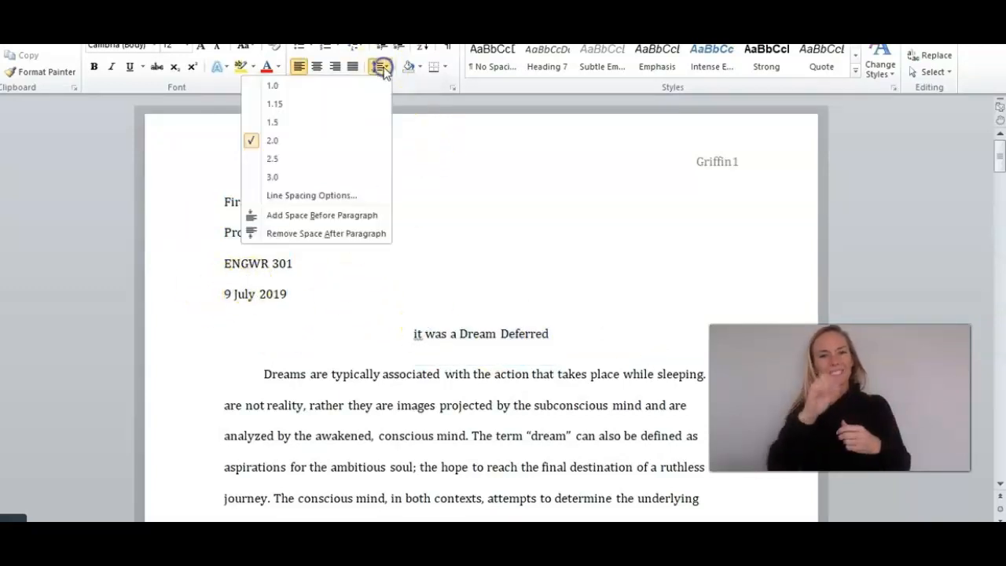
click(366, 233)
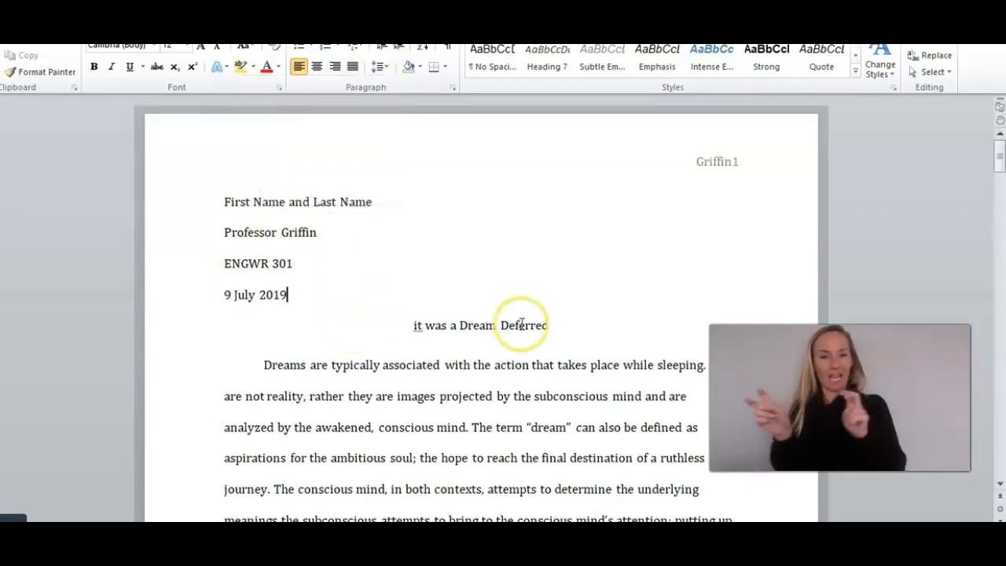
Remove the space after the centered title line
click(560, 324)
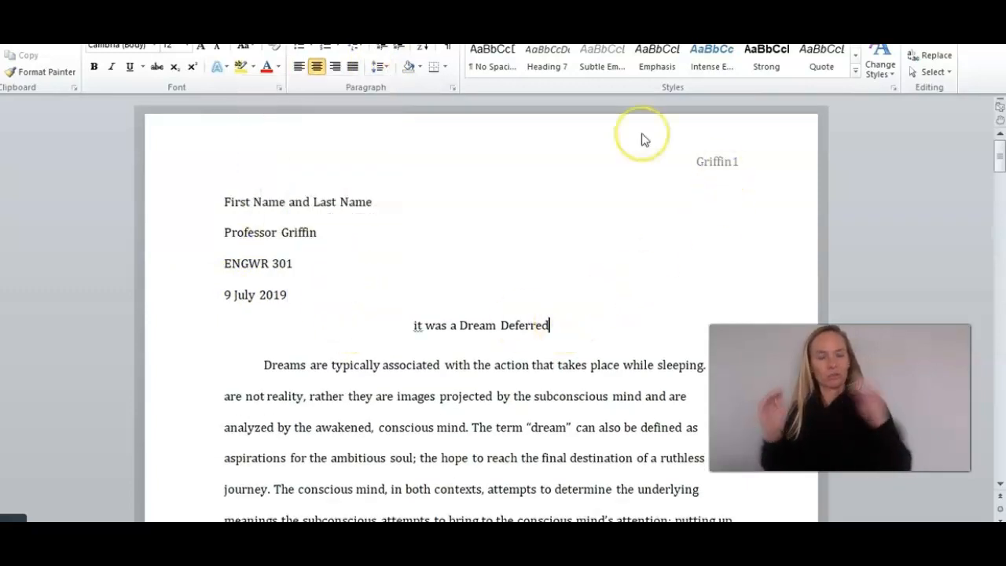
click(380, 69)
click(324, 232)
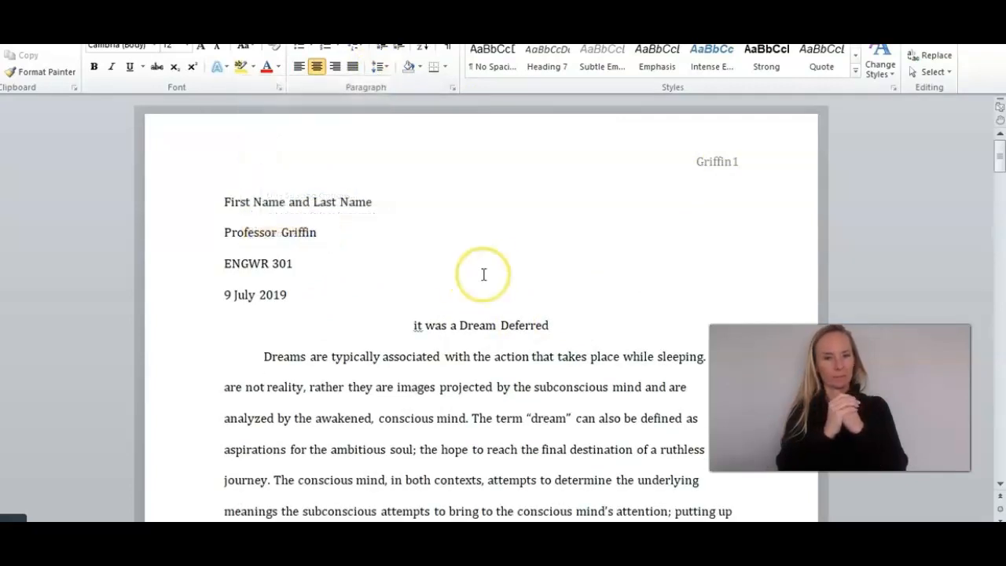
scroll(503, 271, down, 1)
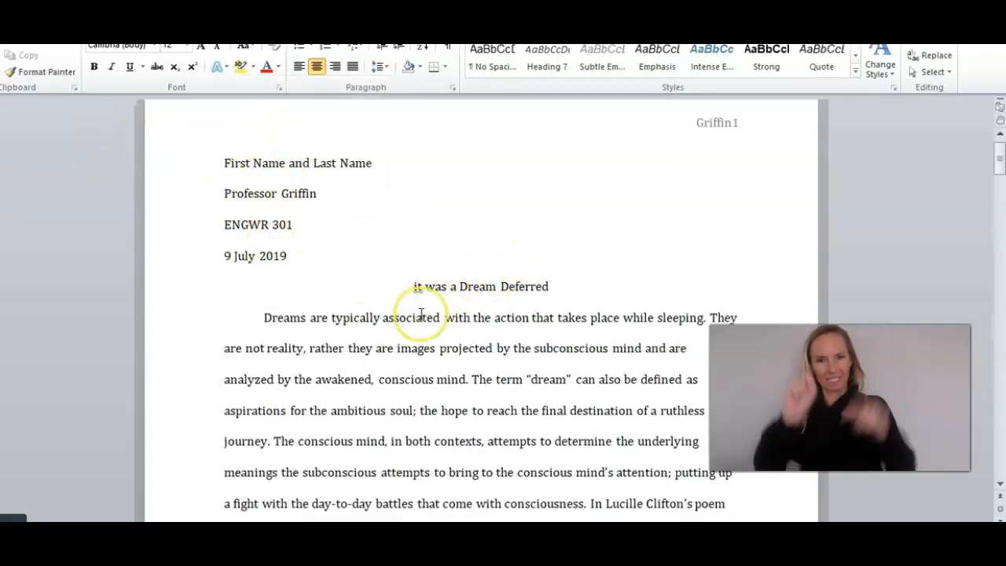
Delete the first-line indent of the opening paragraph, which starts with "Dreams are typically associated", and indent it again
scroll(479, 345, down, 3)
scroll(484, 336, up, 1)
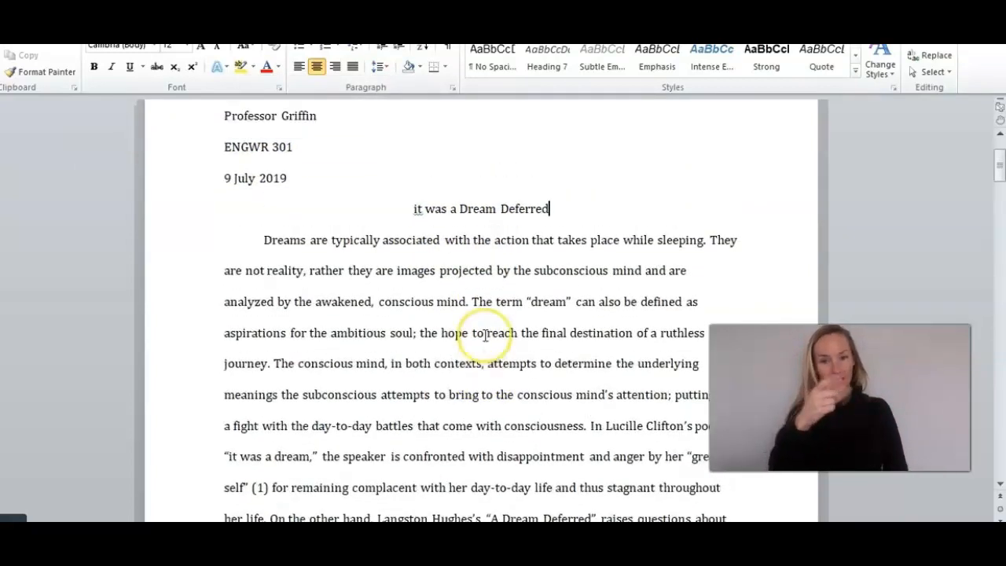
scroll(485, 335, up, 2)
click(263, 317)
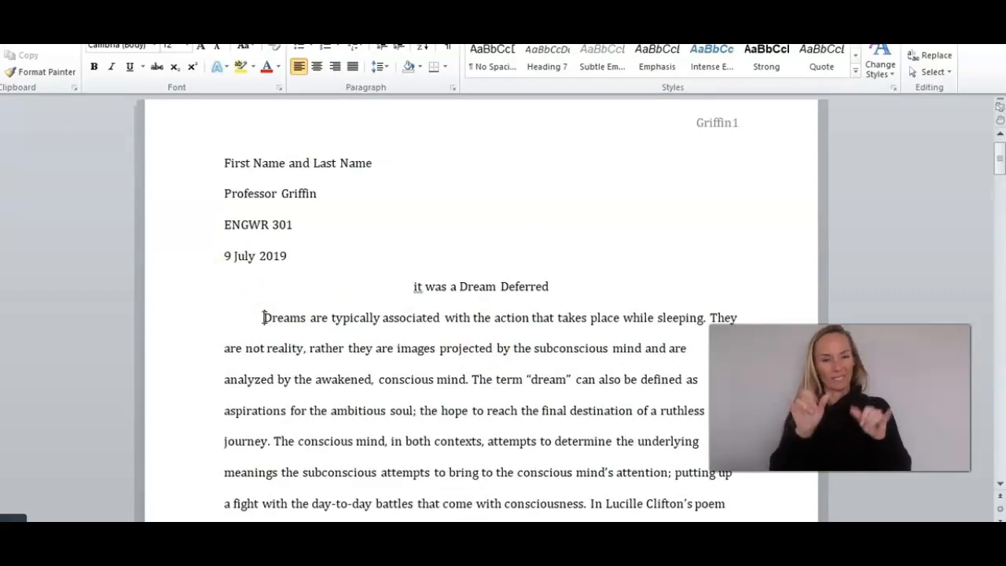
key(BackSpace)
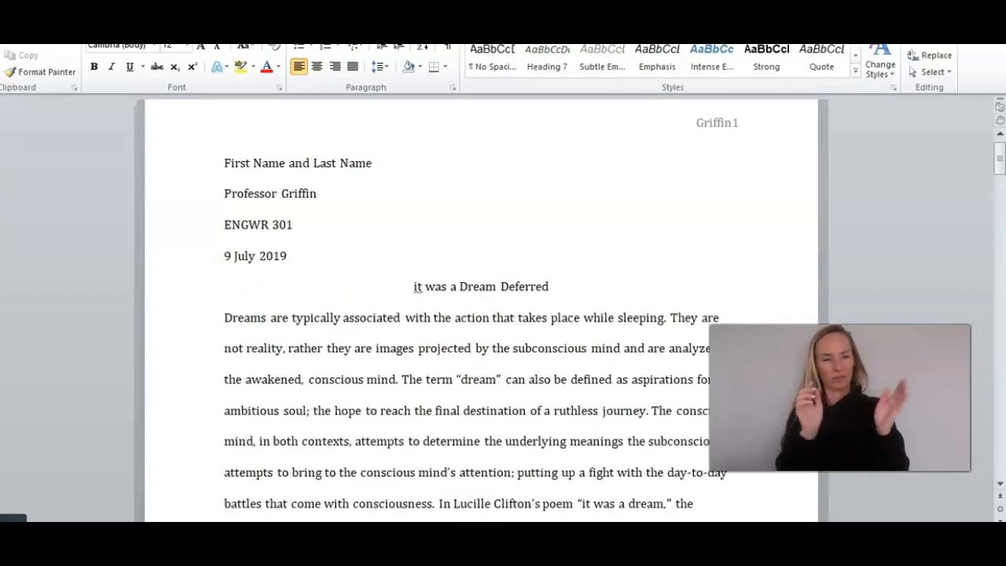
key(Tab)
click(264, 317)
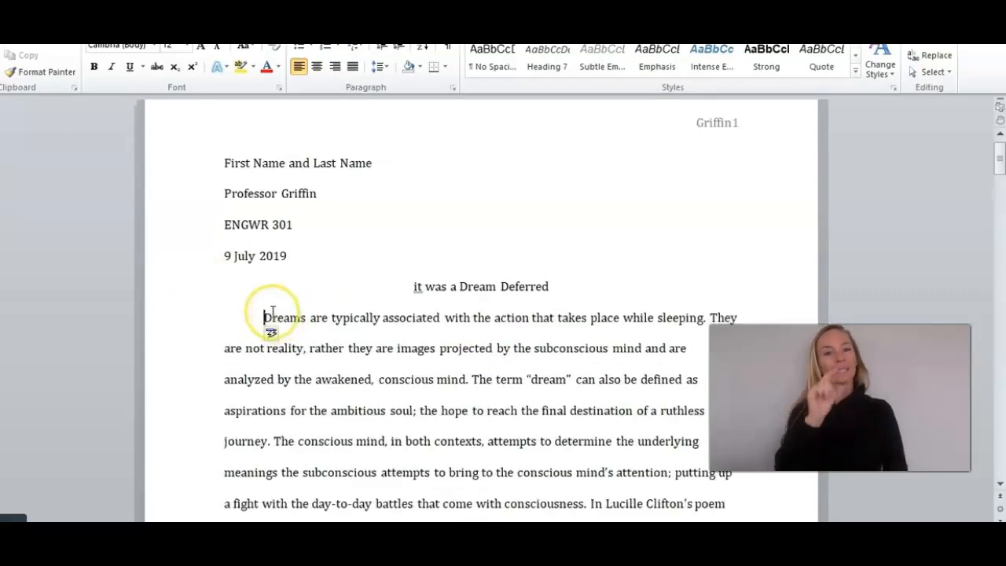
Remove the space after the opening paragraph, which ends with the underlined thesis sentence
scroll(273, 311, down, 1)
scroll(272, 310, down, 3)
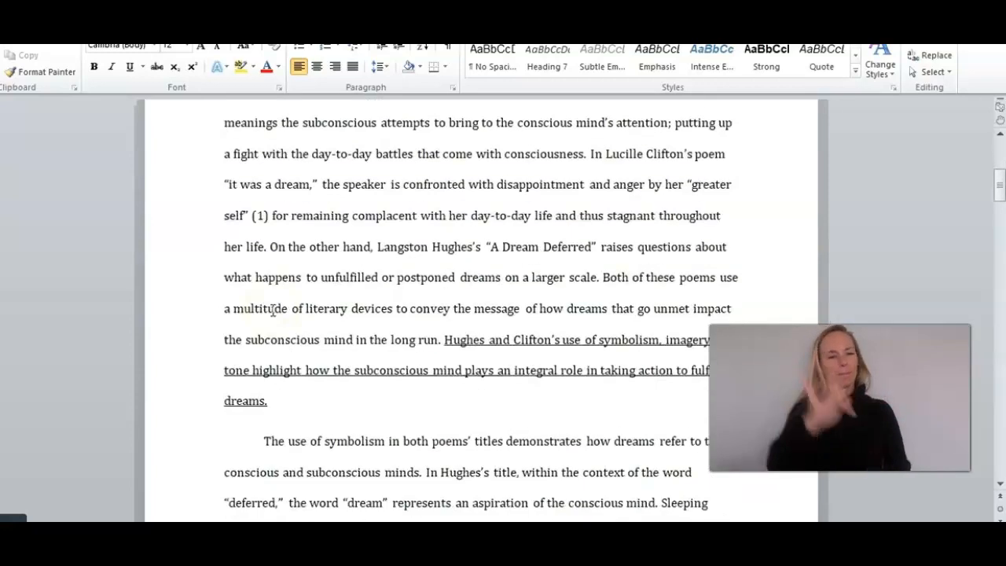
click(283, 381)
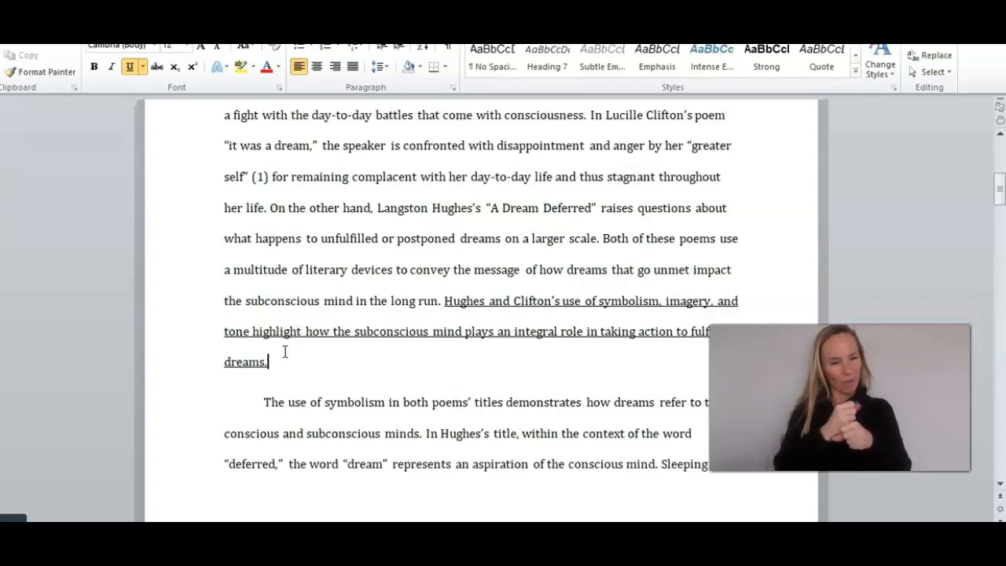
click(379, 67)
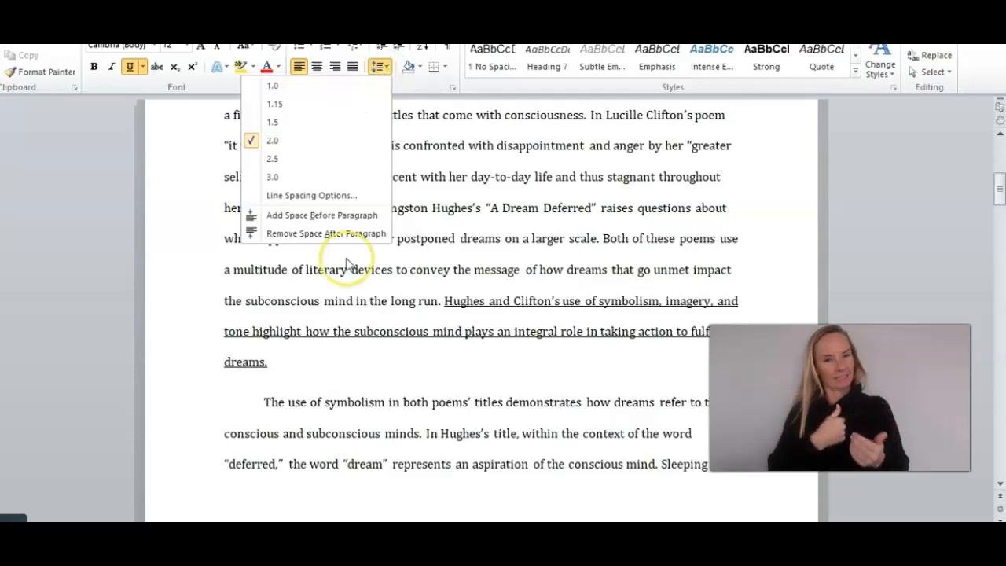
click(336, 232)
Remove the space after the symbolism paragraph that ends with "people tend to process unfulfilled dreams."
scroll(467, 381, down, 1)
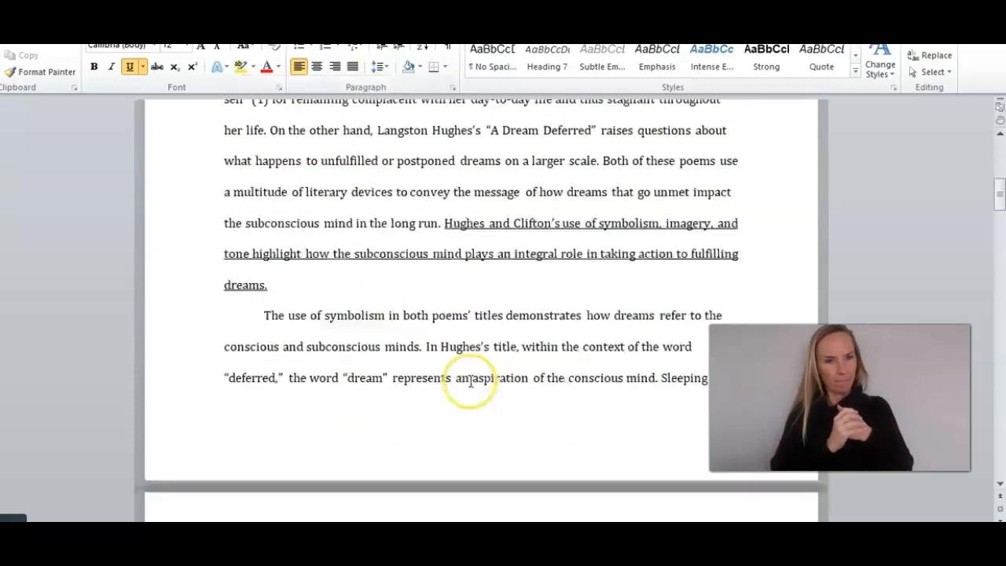
scroll(469, 381, down, 6)
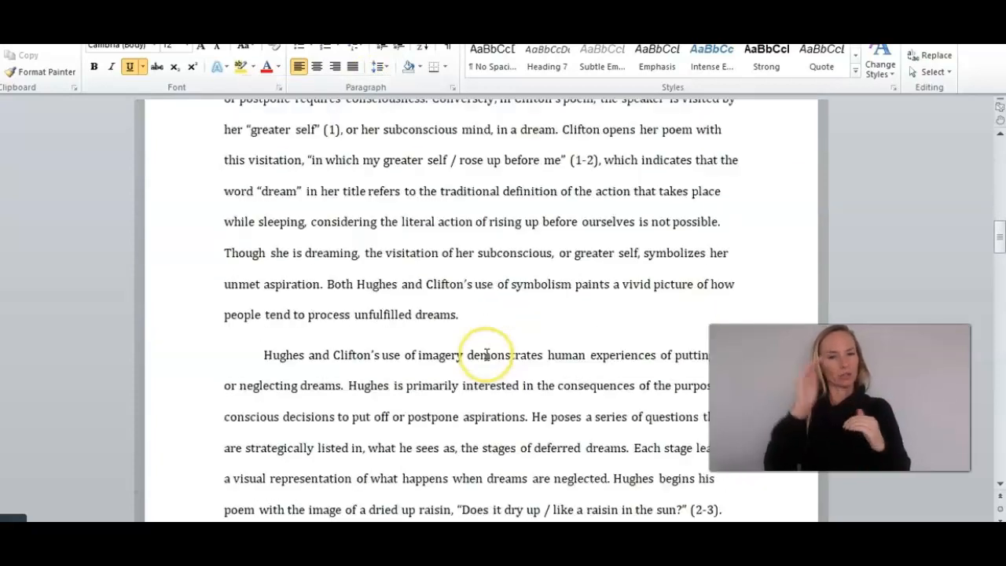
click(460, 314)
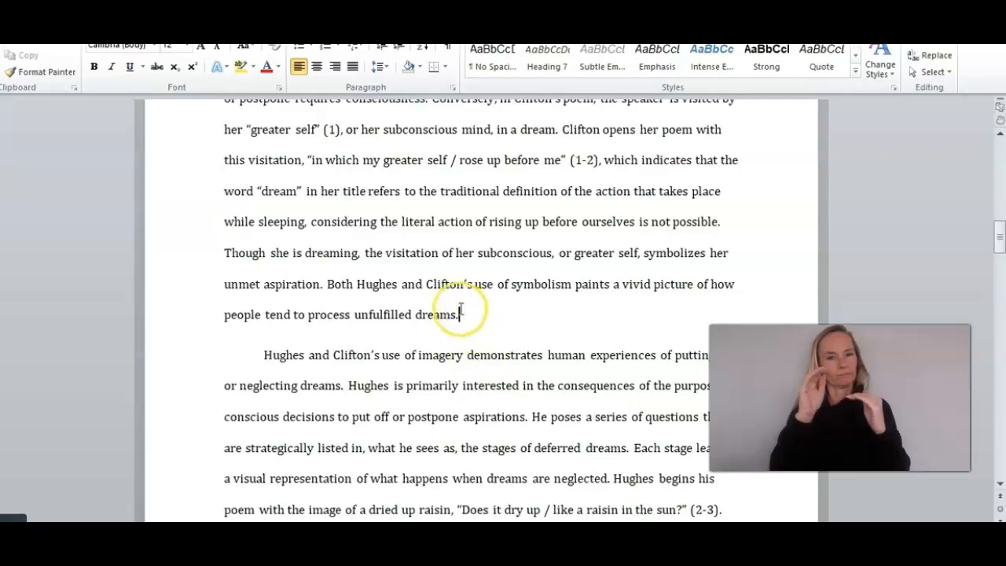
click(385, 67)
click(337, 229)
Remove the space after the paragraph on Hughes's imagery that ends with "an abandoned dream is hopeless."
scroll(444, 392, down, 3)
scroll(447, 388, down, 3)
click(559, 308)
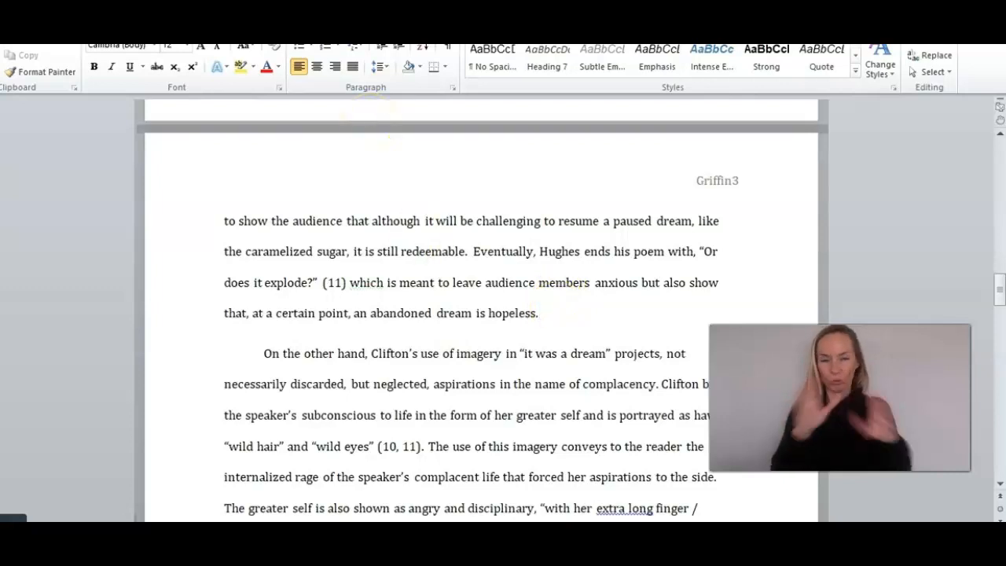
click(381, 66)
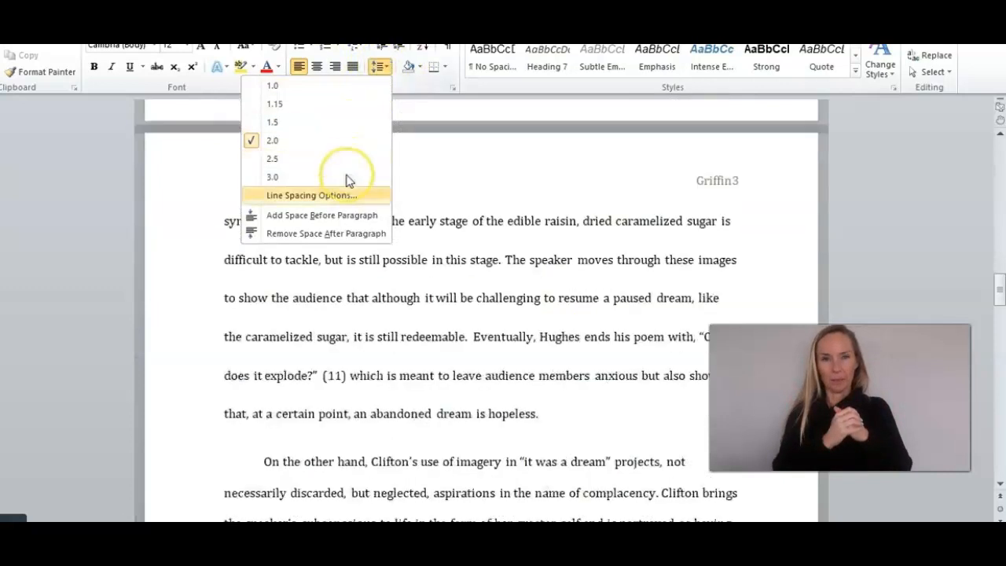
click(353, 233)
Remove the space after the paragraph on Clifton's imagery that ends with "different purposes."
scroll(484, 333, down, 3)
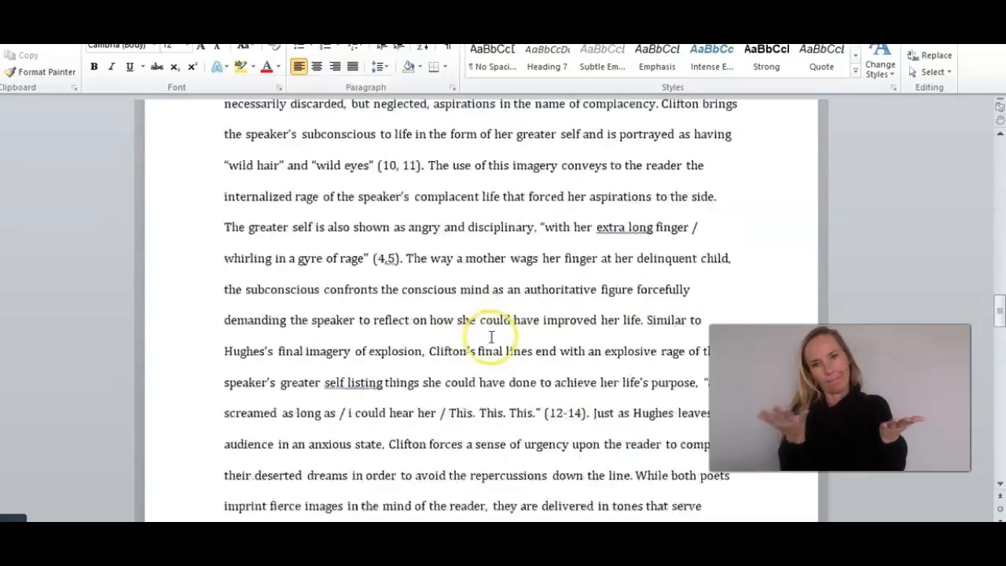
scroll(496, 330, down, 1)
click(370, 344)
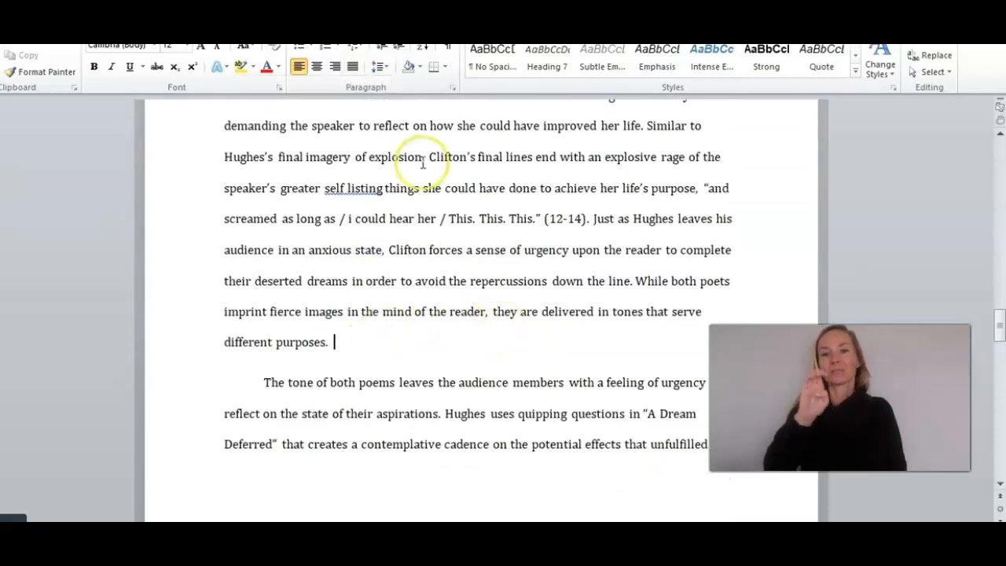
click(378, 69)
click(336, 234)
Remove the space after the tone paragraph that ends with "their respective readers."
scroll(517, 327, down, 8)
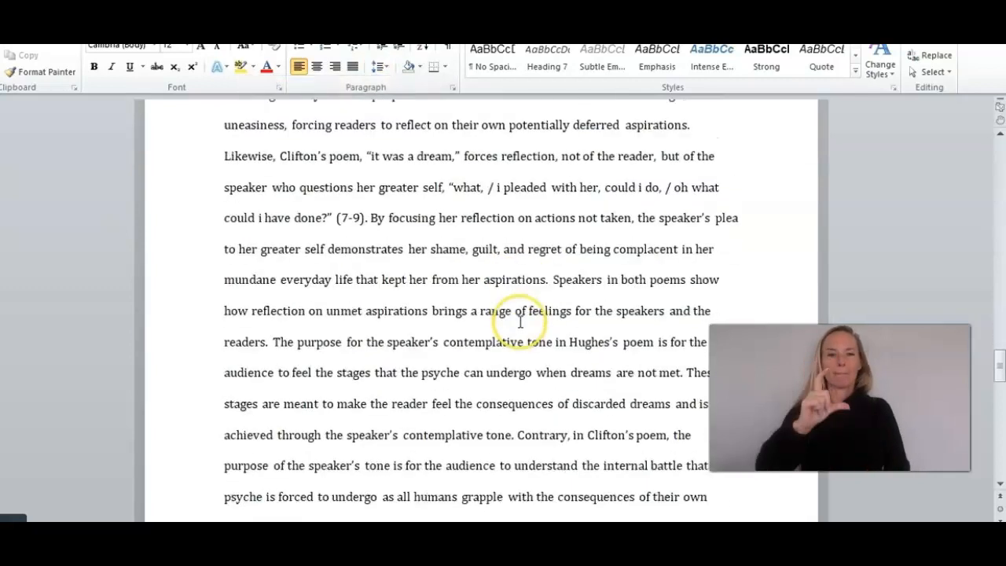
scroll(519, 322, down, 1)
click(518, 319)
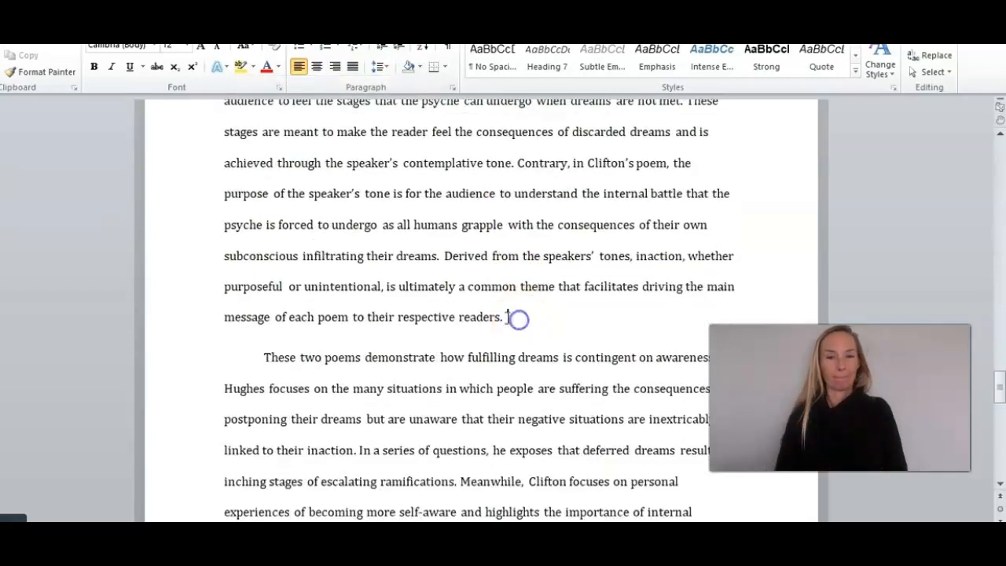
click(381, 68)
click(338, 232)
Insert a space between the last name and the page number in the header and return to the body text
scroll(572, 313, down, 2)
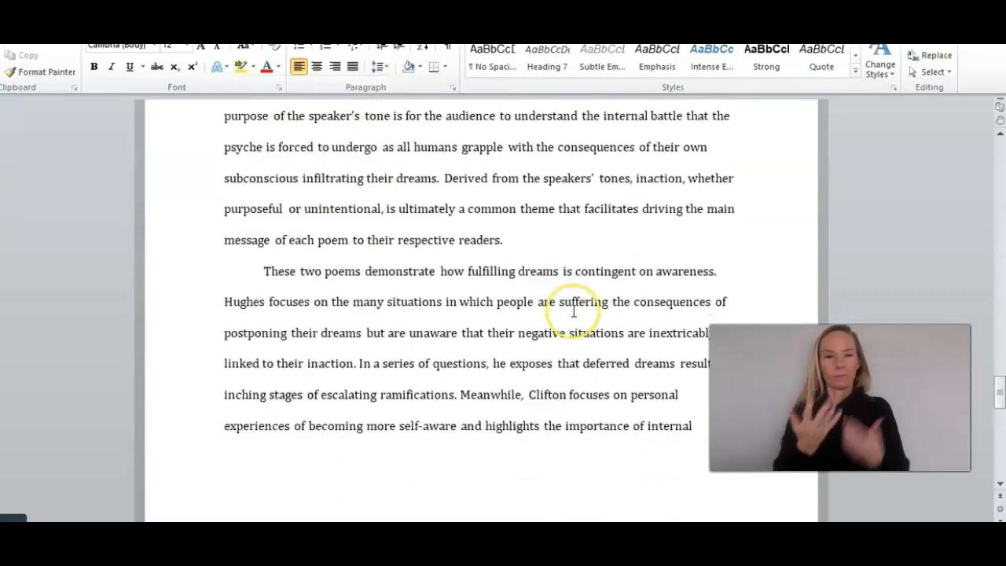
scroll(572, 310, down, 3)
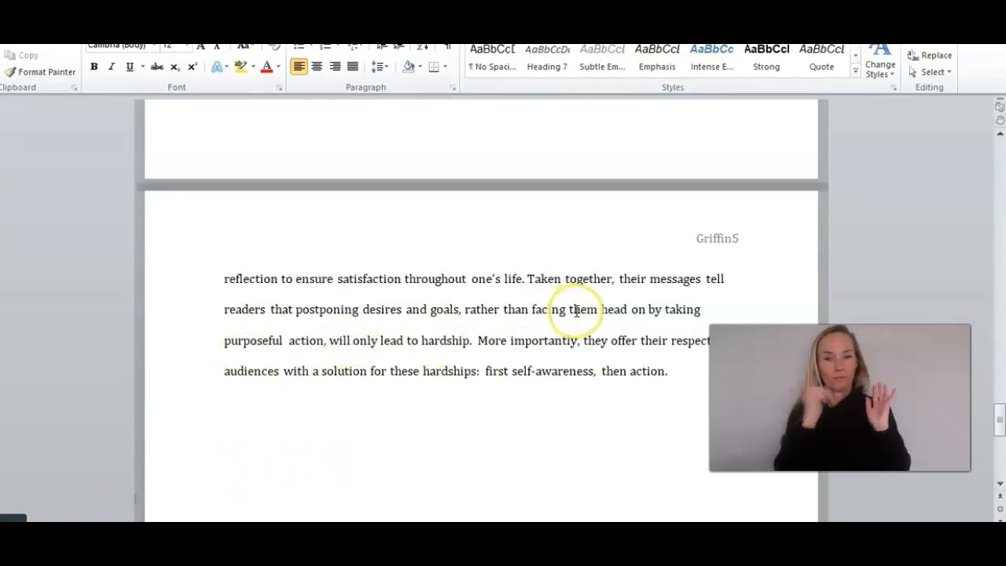
double_click(732, 237)
click(732, 237)
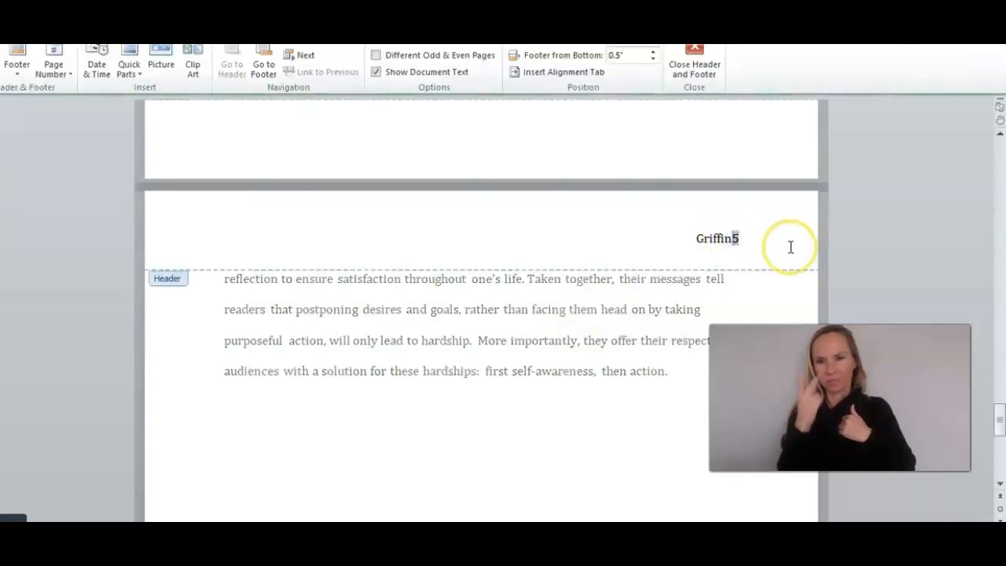
double_click(739, 292)
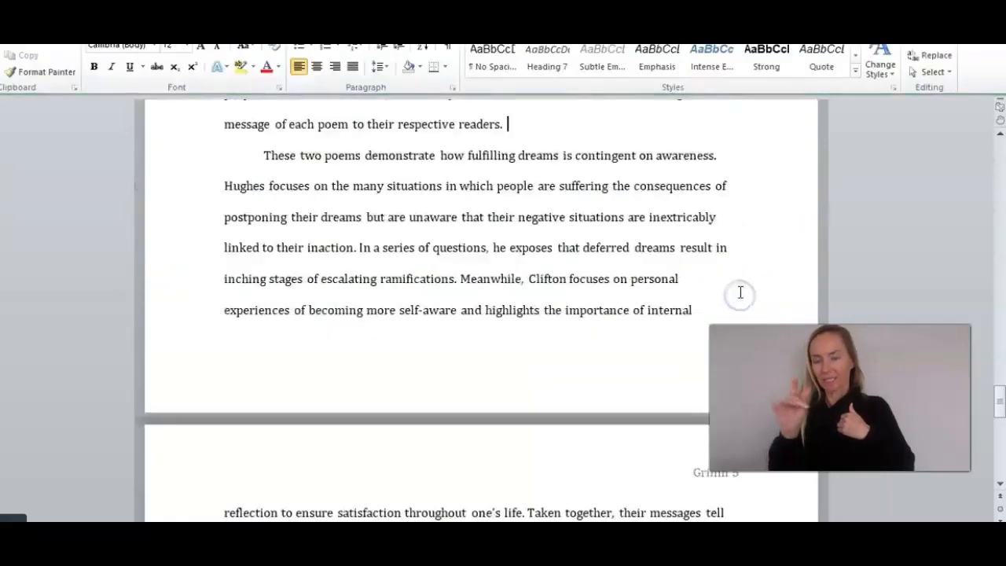
scroll(660, 326, down, 3)
scroll(677, 318, down, 6)
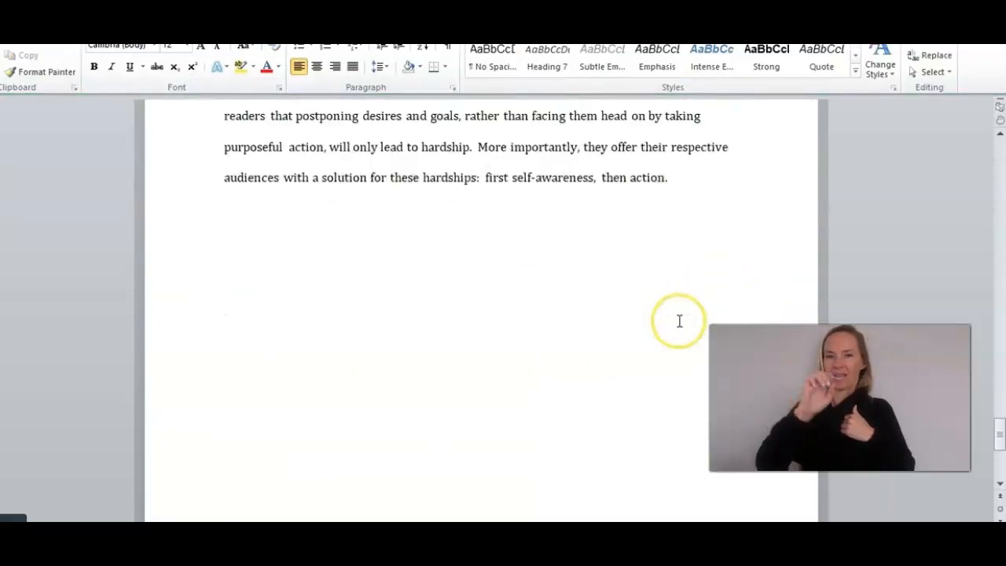
scroll(679, 319, down, 1)
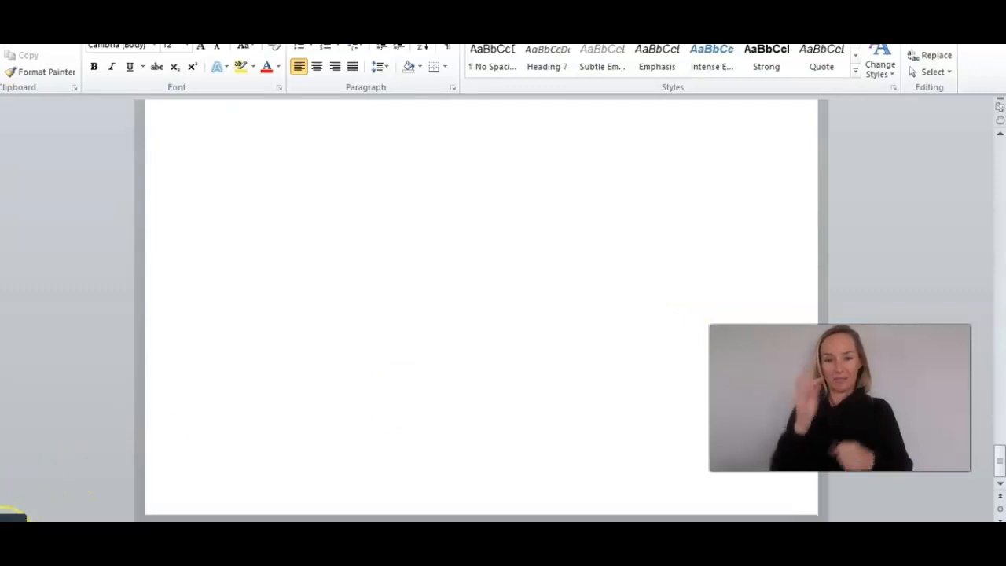